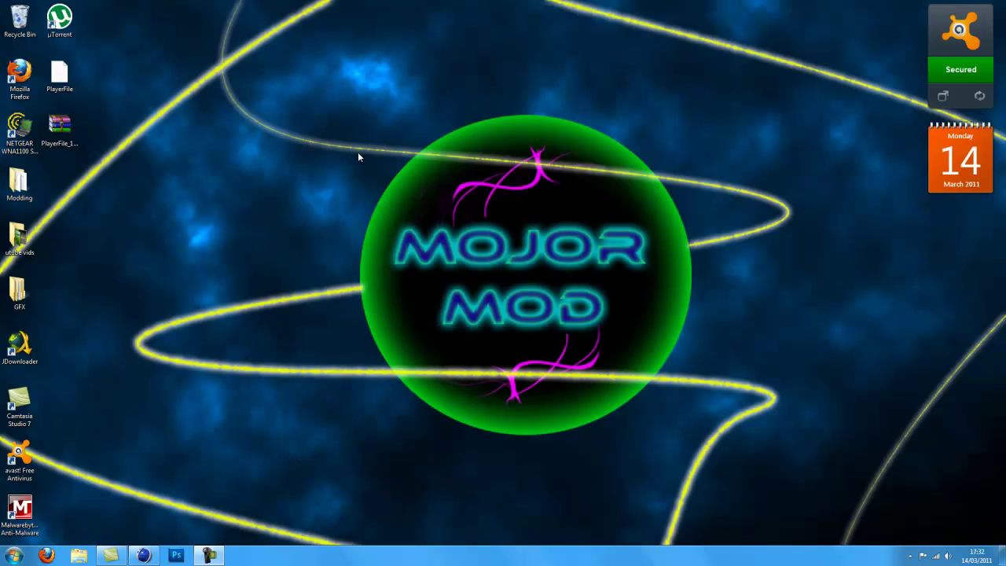
- Browse into GFX › cinema 4D › Rendered and start playing the random effector clip
{"action": "left_click_drag", "start_coordinate": [344, 118], "coordinate": [689, 441]}
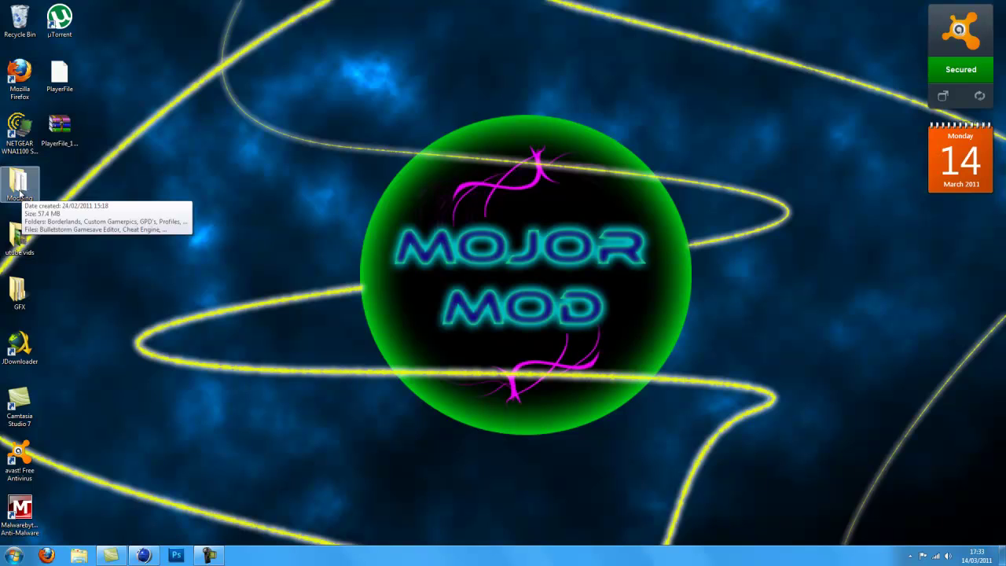
{"action": "double_click", "coordinate": [19, 291]}
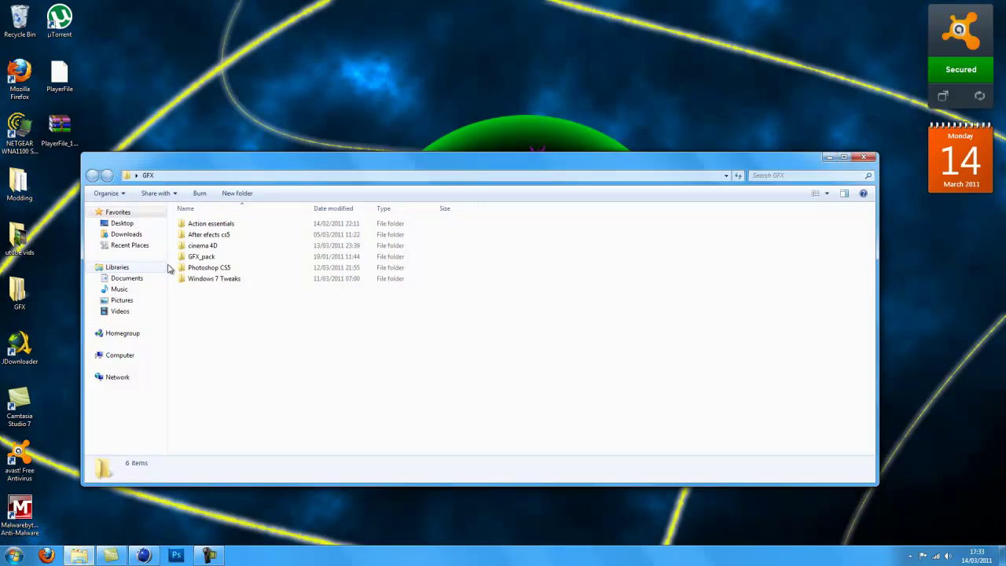
{"action": "double_click", "coordinate": [202, 246]}
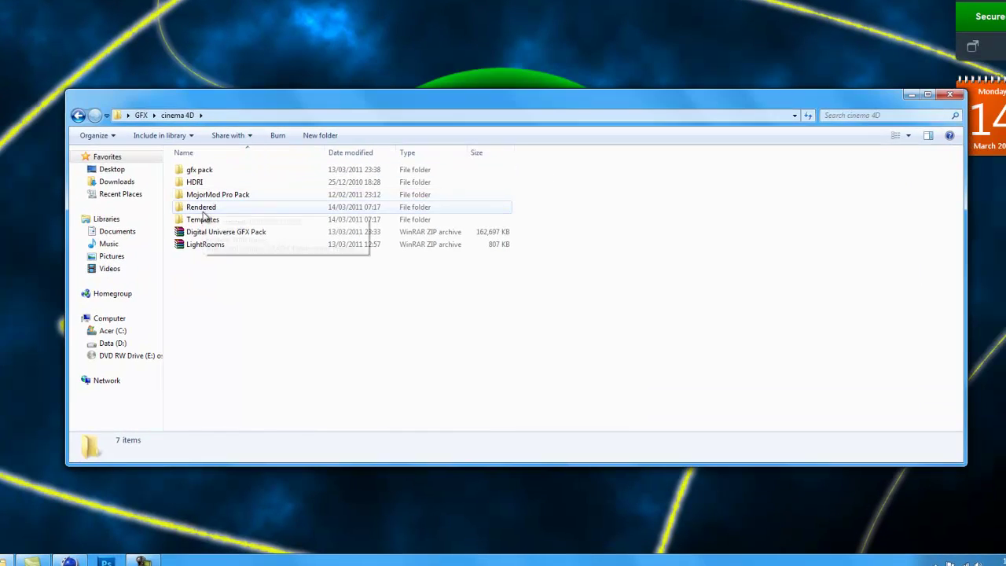
{"action": "double_click", "coordinate": [204, 220]}
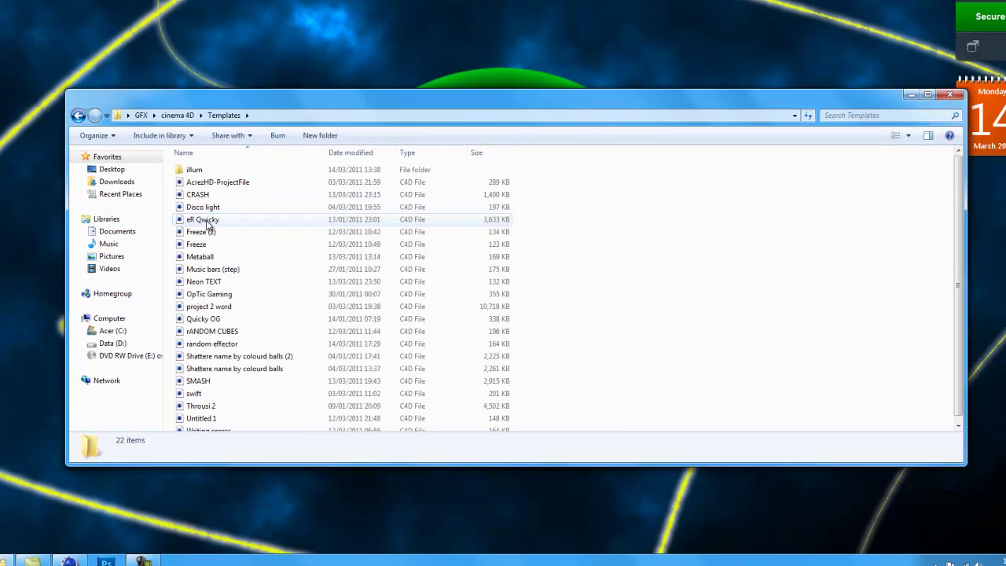
{"action": "left_click", "coordinate": [78, 114]}
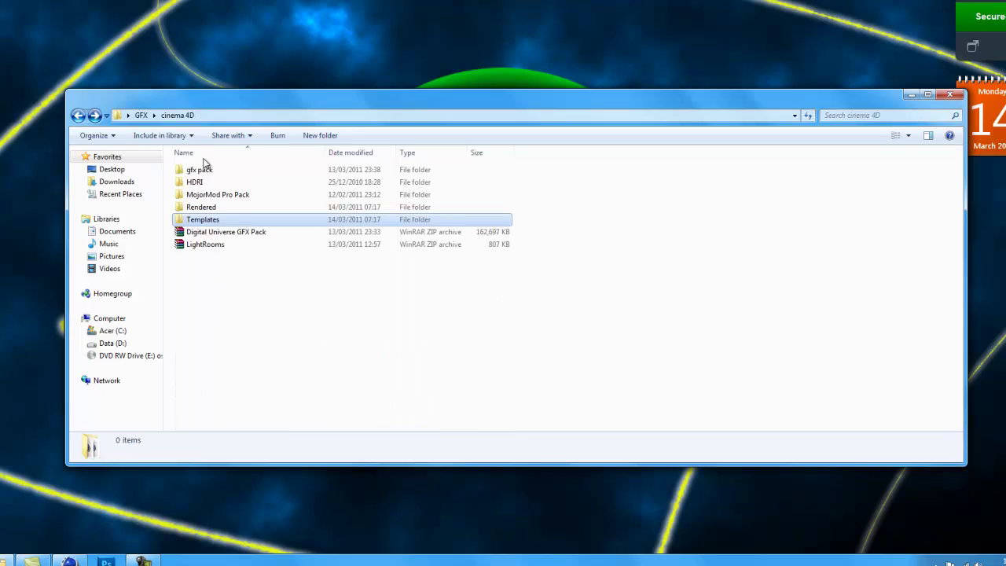
{"action": "double_click", "coordinate": [212, 212]}
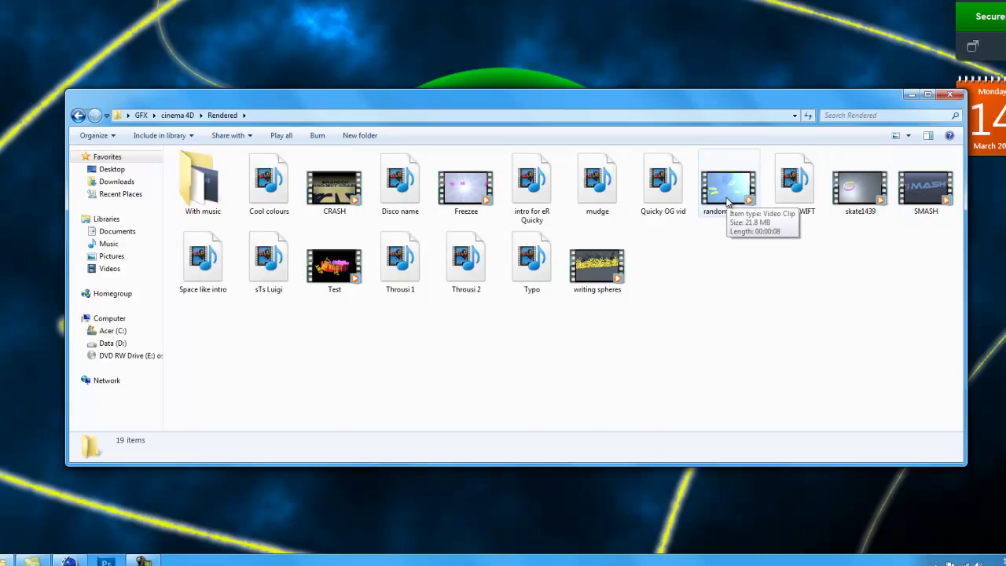
{"action": "double_click", "coordinate": [729, 195]}
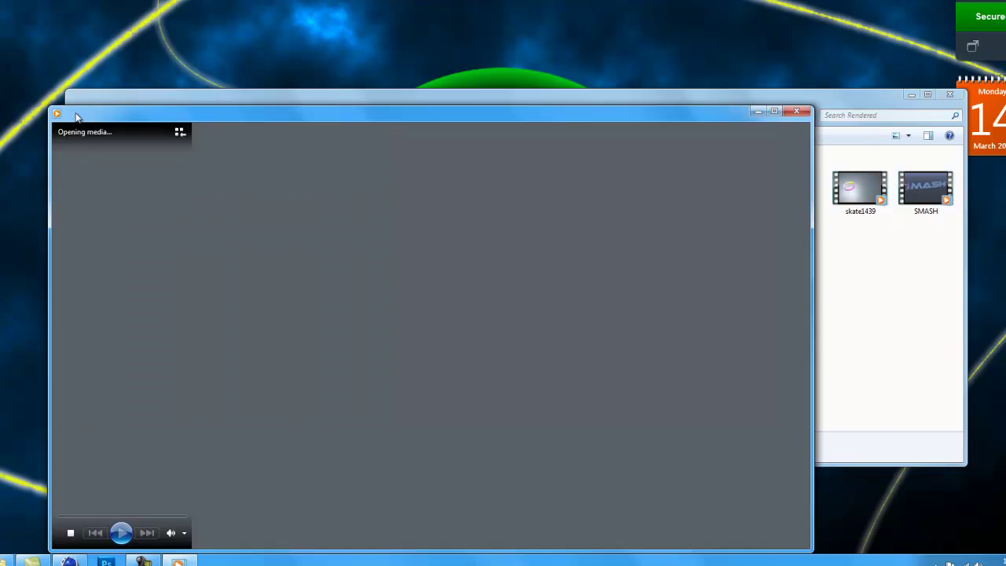
- Watch the end of the random effector clip, then close the player
{"action": "left_click_drag", "start_coordinate": [79, 117], "coordinate": [114, 71]}
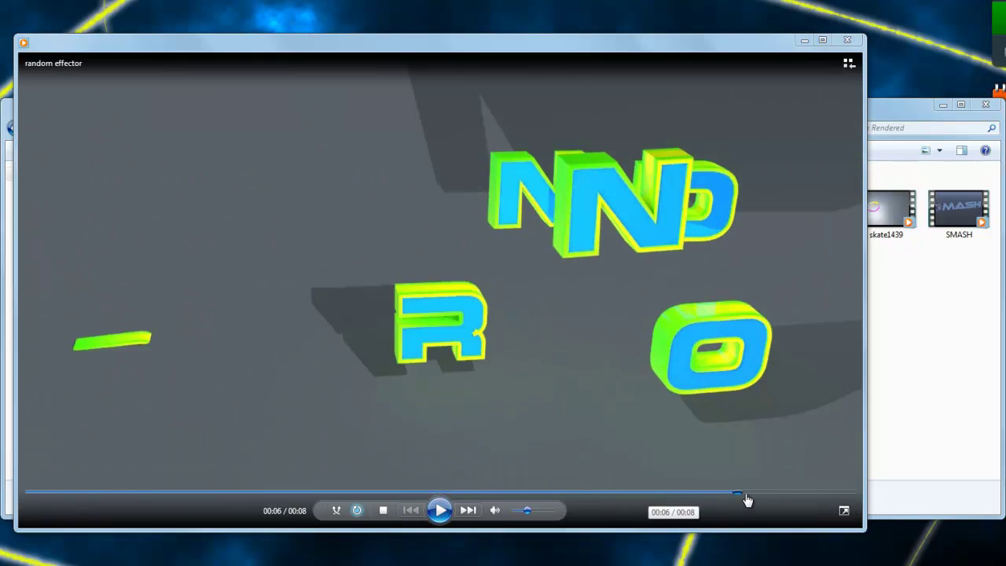
{"action": "left_click", "coordinate": [756, 493]}
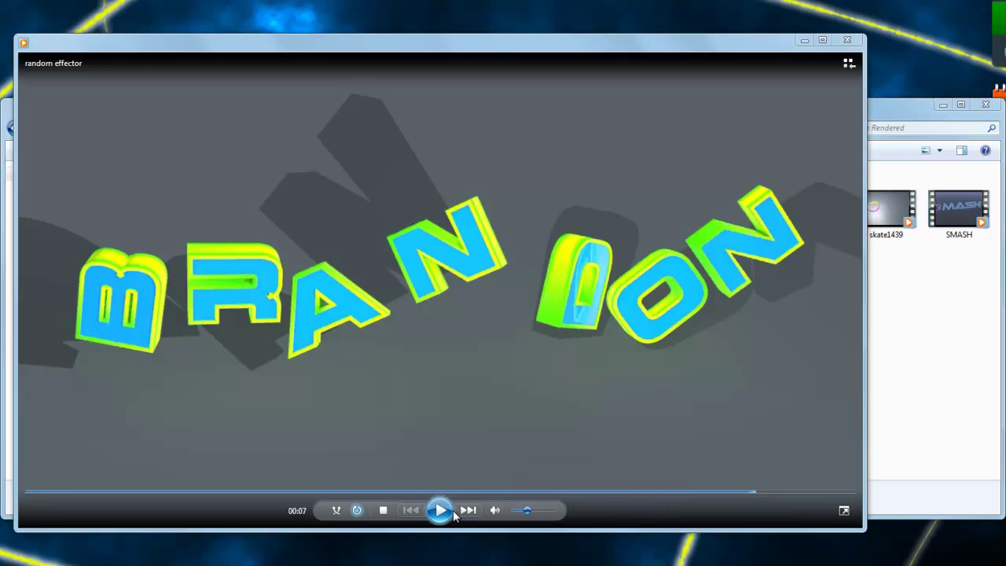
{"action": "left_click", "coordinate": [453, 511]}
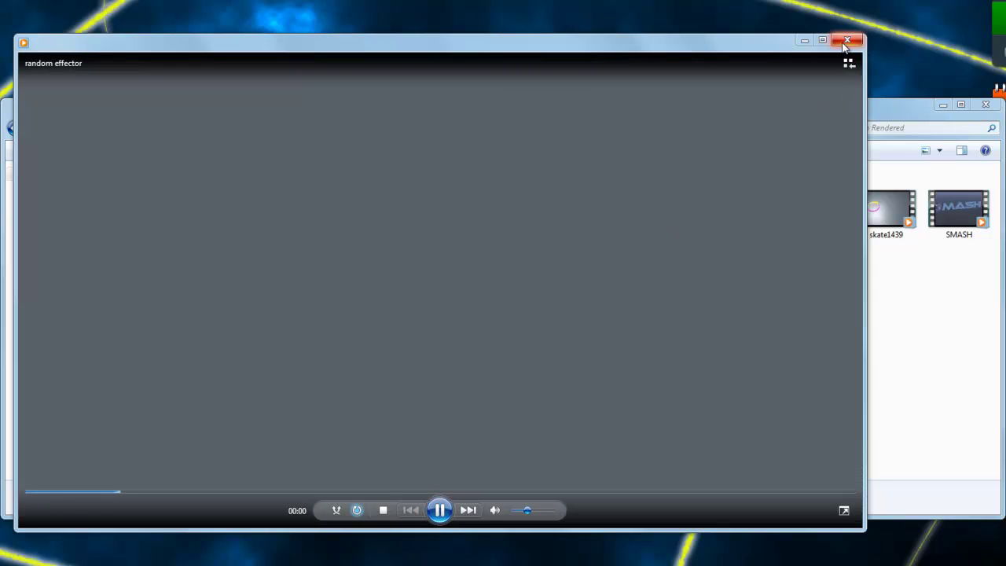
{"action": "left_click", "coordinate": [846, 41]}
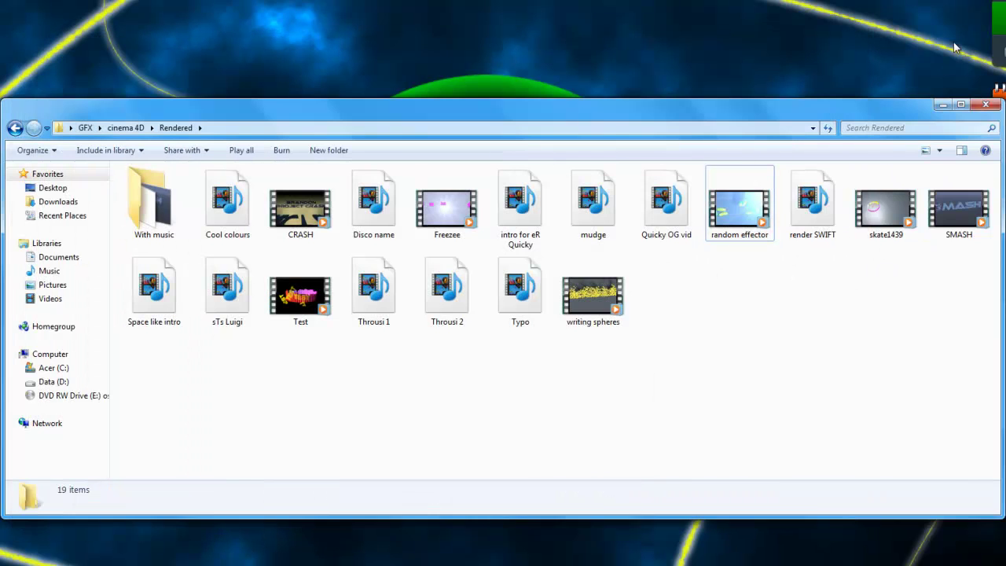
- Play the writing spheres clip, close it, and shift the Rendered folder window left
{"action": "left_click", "coordinate": [603, 312]}
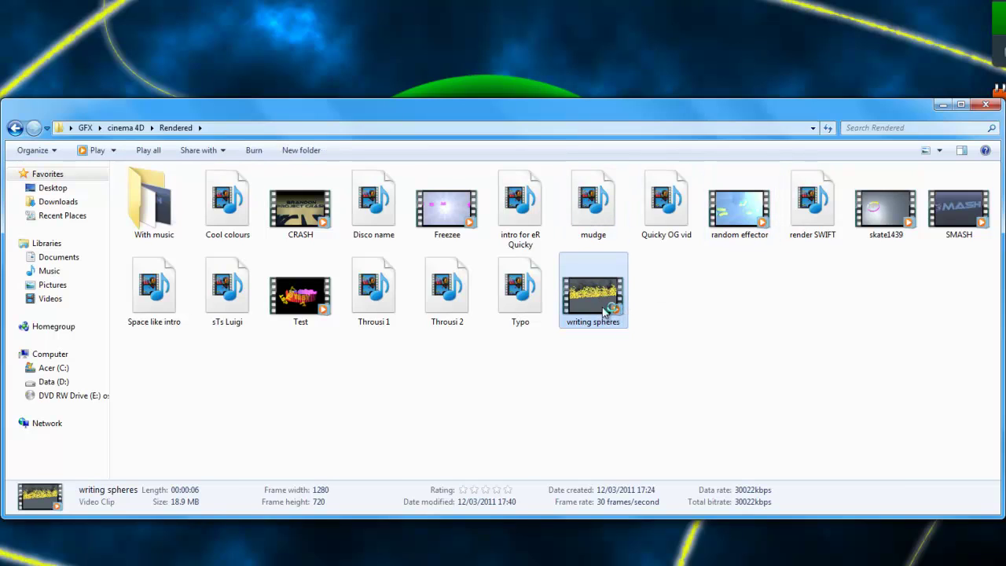
{"action": "double_click", "coordinate": [604, 311]}
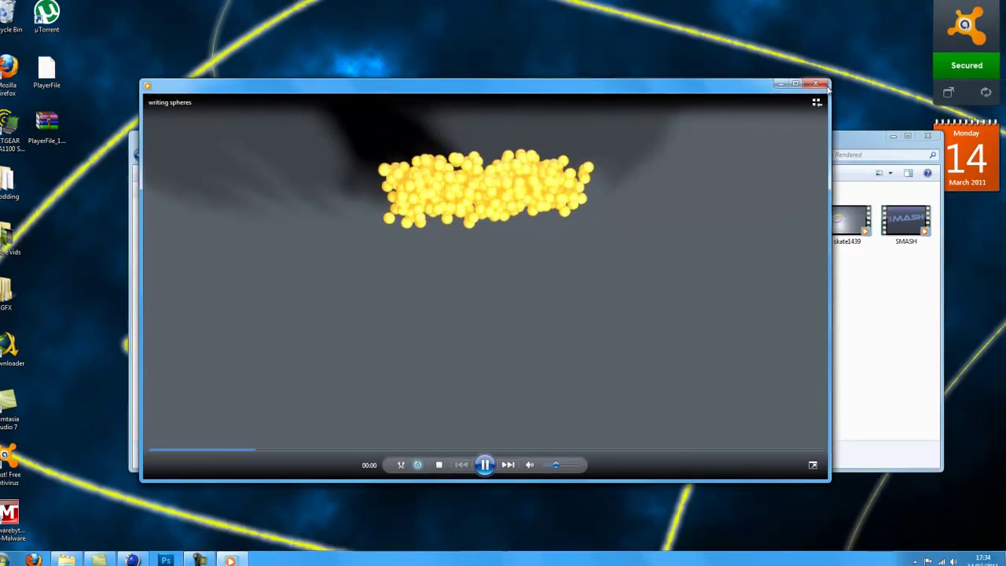
{"action": "left_click", "coordinate": [818, 84]}
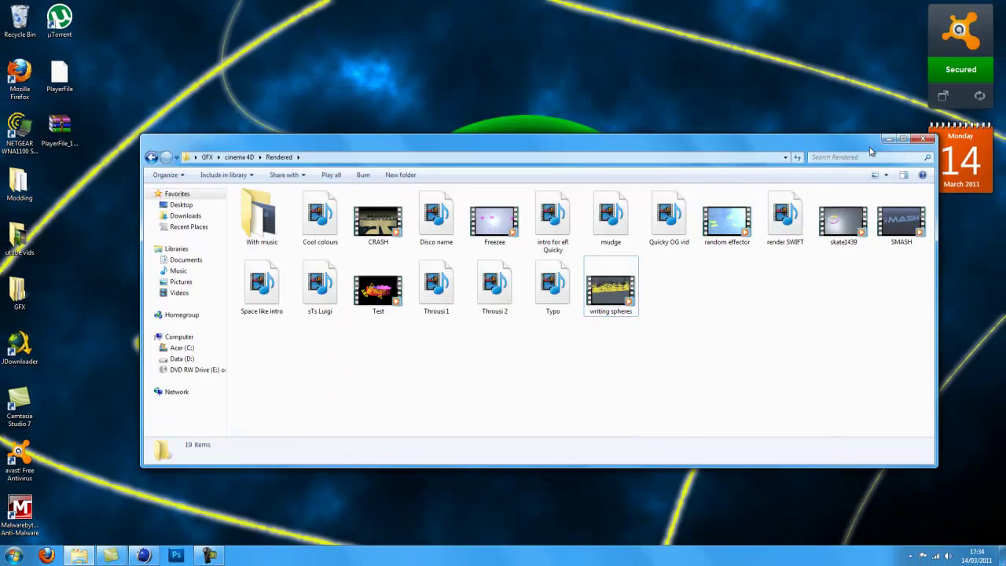
{"action": "left_click_drag", "start_coordinate": [871, 148], "coordinate": [804, 148]}
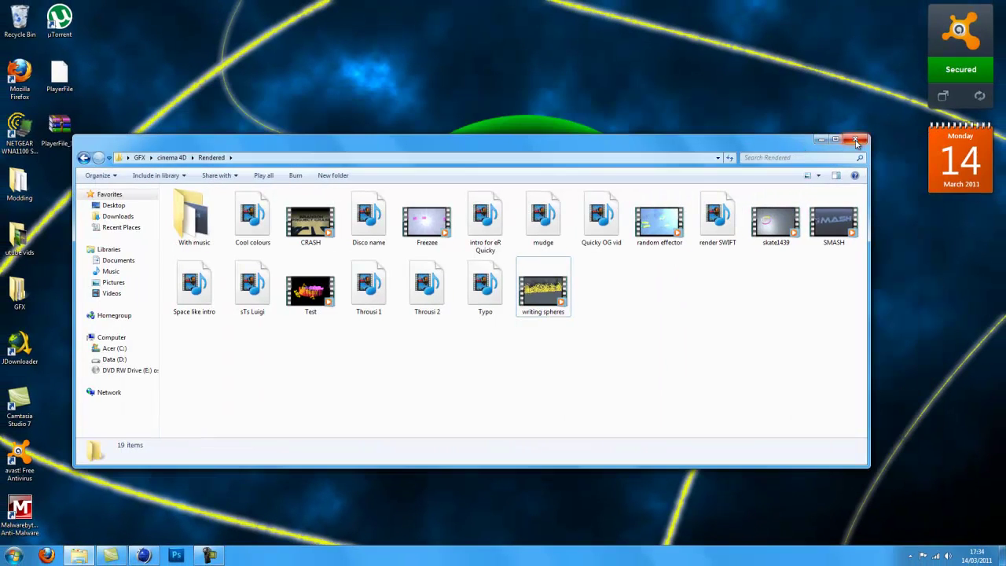
- Close Explorer, return to CINEMA 4D and apply a saved difference preset to the render settings
{"action": "left_click", "coordinate": [856, 141]}
{"action": "left_click", "coordinate": [143, 555]}
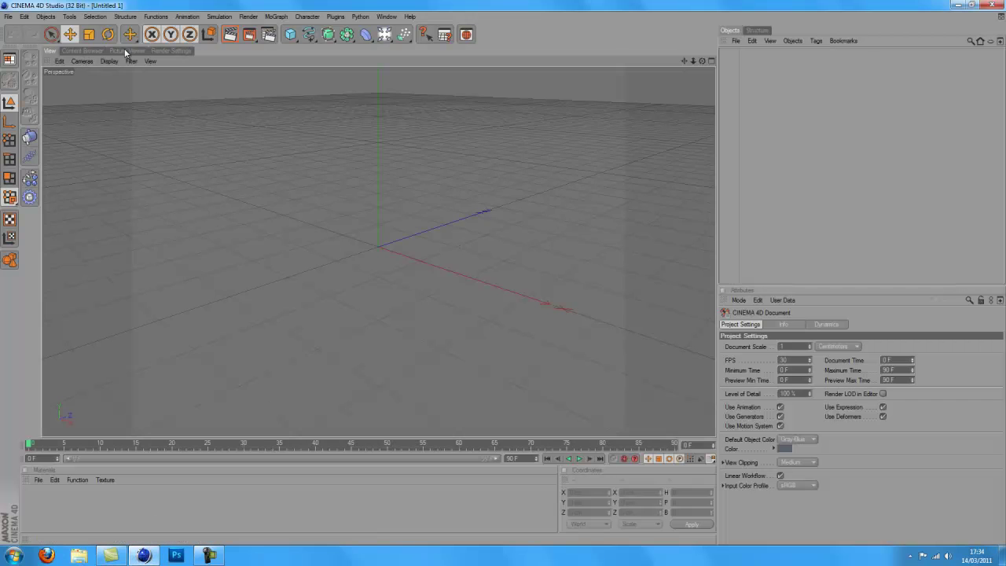
{"action": "left_click", "coordinate": [172, 51]}
{"action": "left_click", "coordinate": [109, 435]}
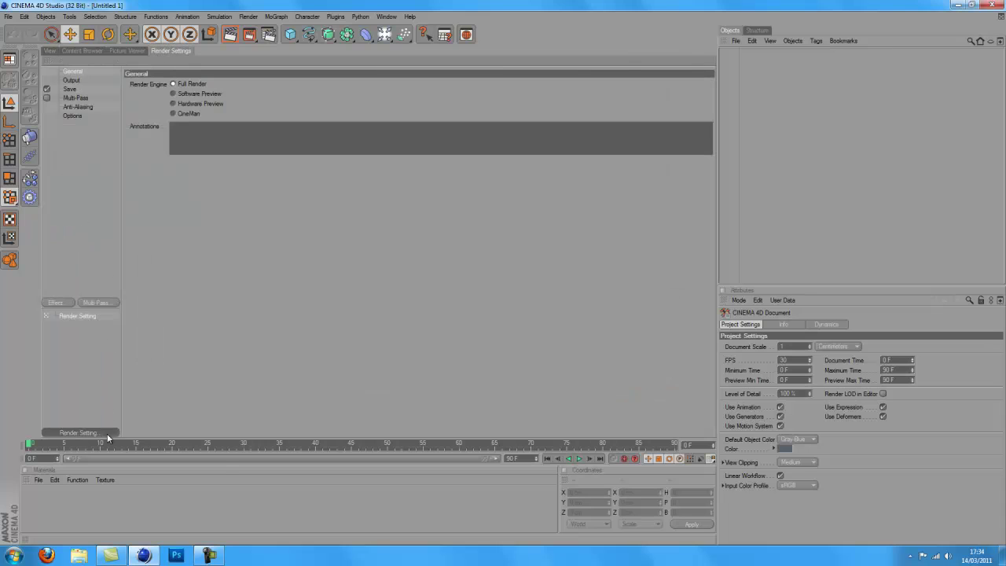
{"action": "mouse_move", "coordinate": [174, 507]}
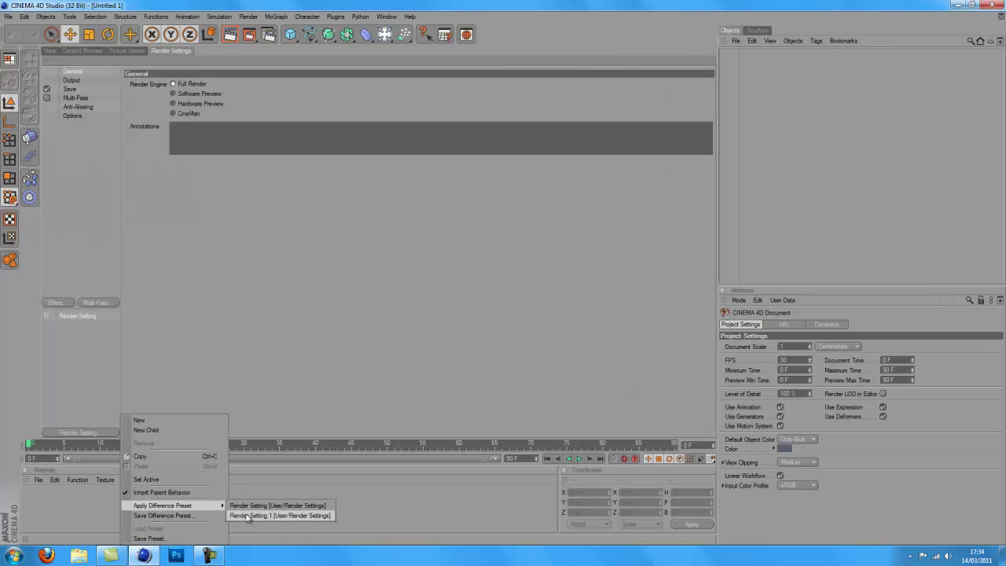
{"action": "left_click", "coordinate": [279, 516]}
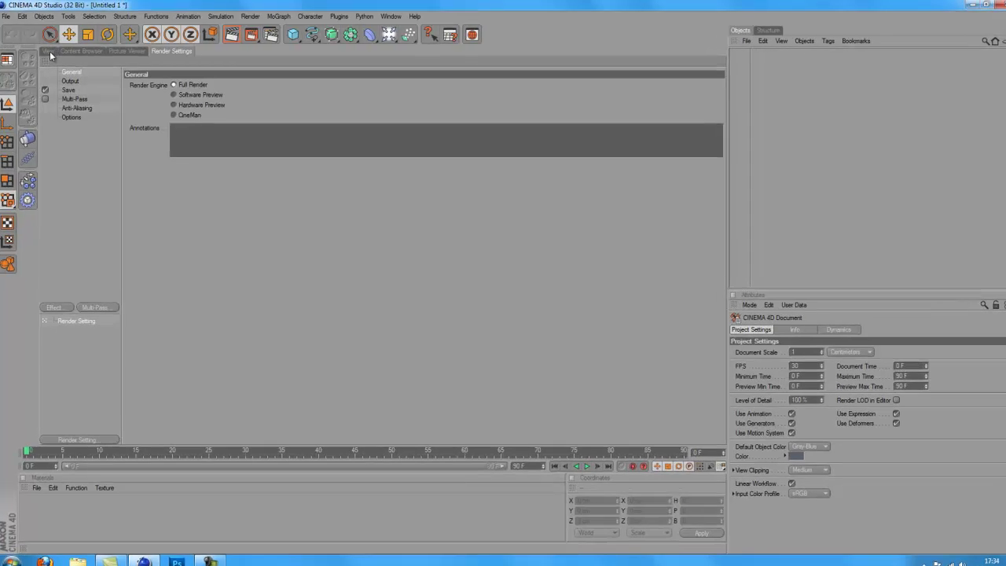
{"action": "left_click", "coordinate": [51, 52]}
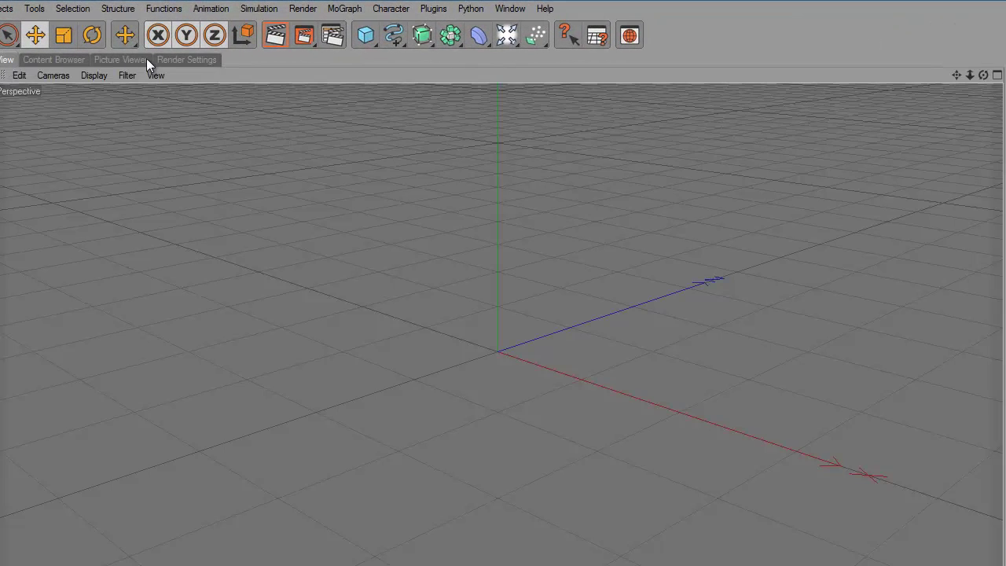
- Add an Ambient Occlusion effect to the render settings
{"action": "left_click", "coordinate": [180, 57]}
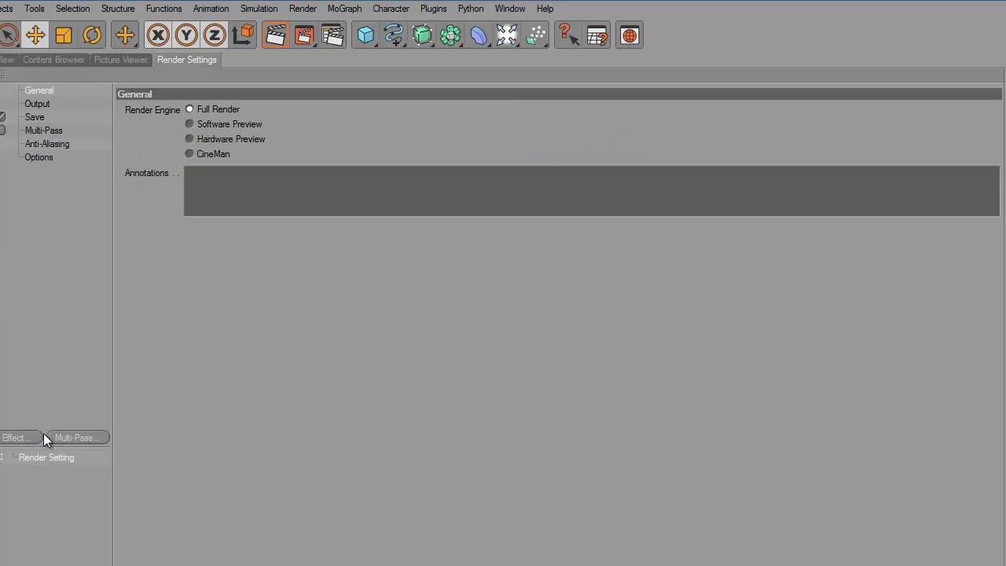
{"action": "left_click", "coordinate": [36, 437]}
{"action": "left_click", "coordinate": [78, 507]}
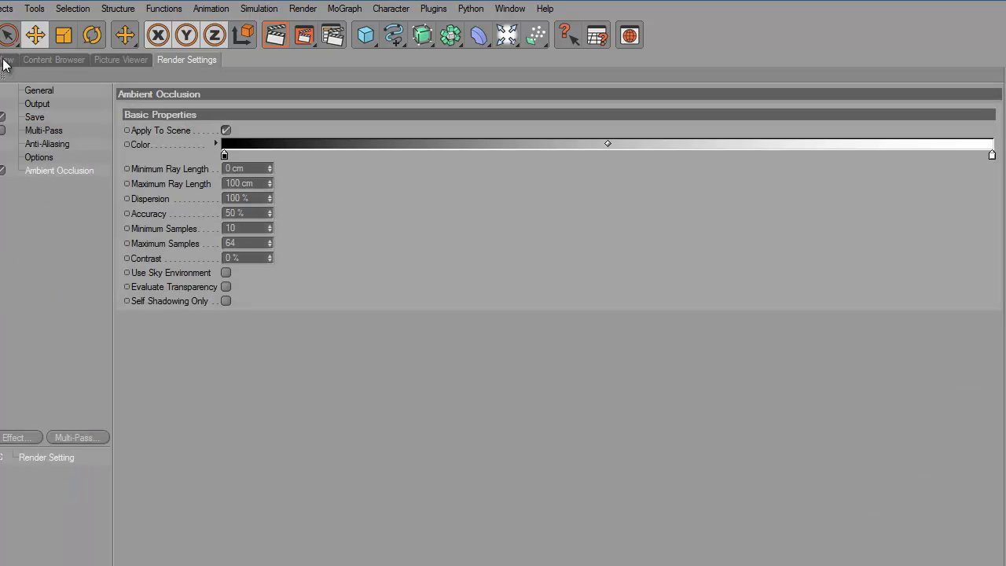
{"action": "left_click", "coordinate": [51, 62]}
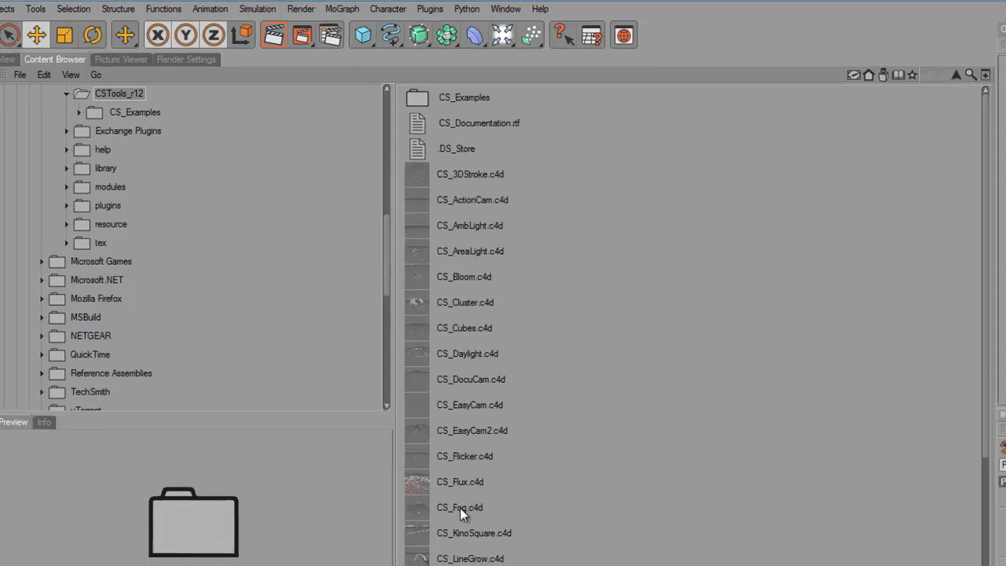
- Load the CS_Fog.c4d preset from CSTools_r12 and check the Fog object's FogYscale child
{"action": "left_click", "coordinate": [464, 512]}
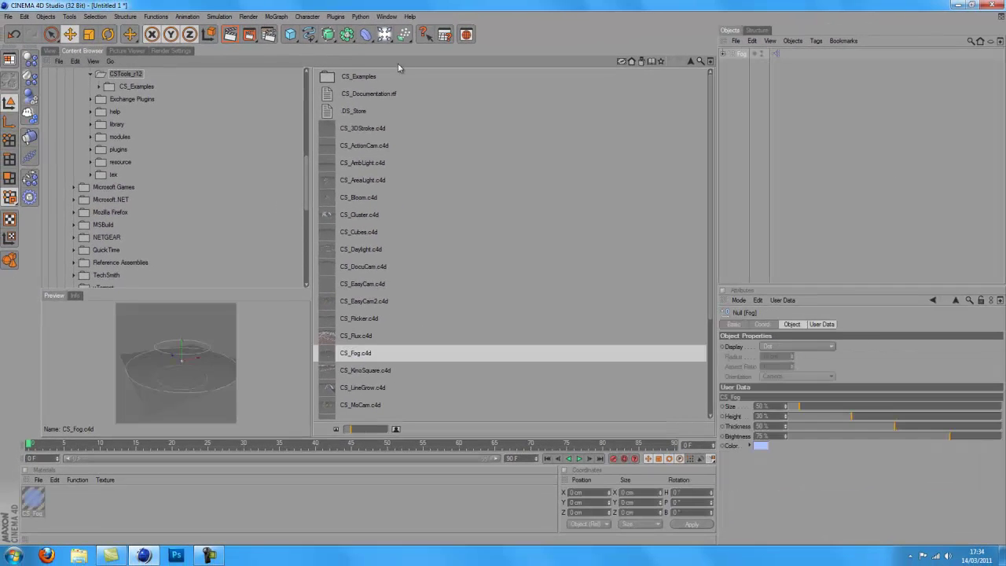
{"action": "left_click_drag", "start_coordinate": [411, 95], "coordinate": [358, 208]}
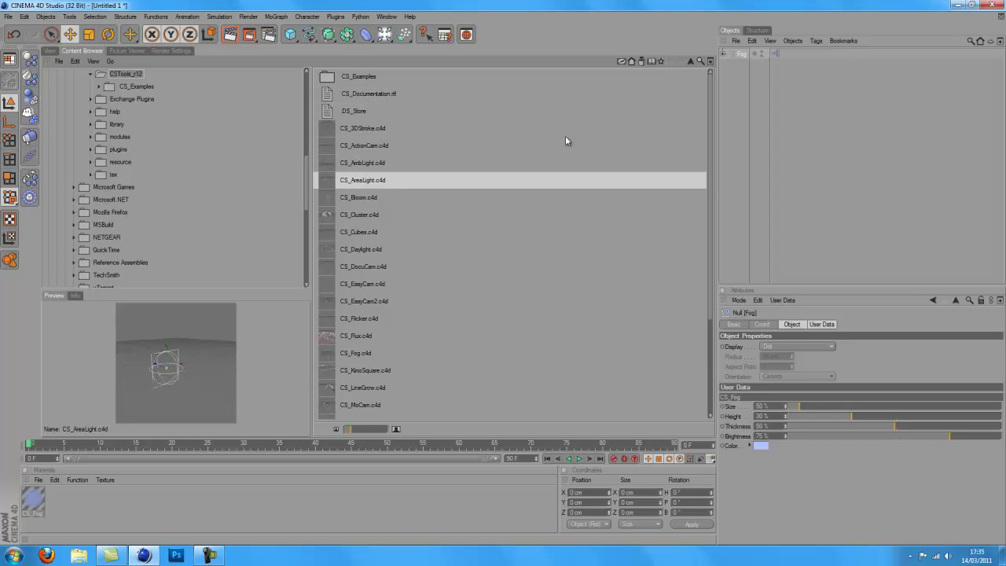
{"action": "left_click_drag", "start_coordinate": [416, 227], "coordinate": [371, 260]}
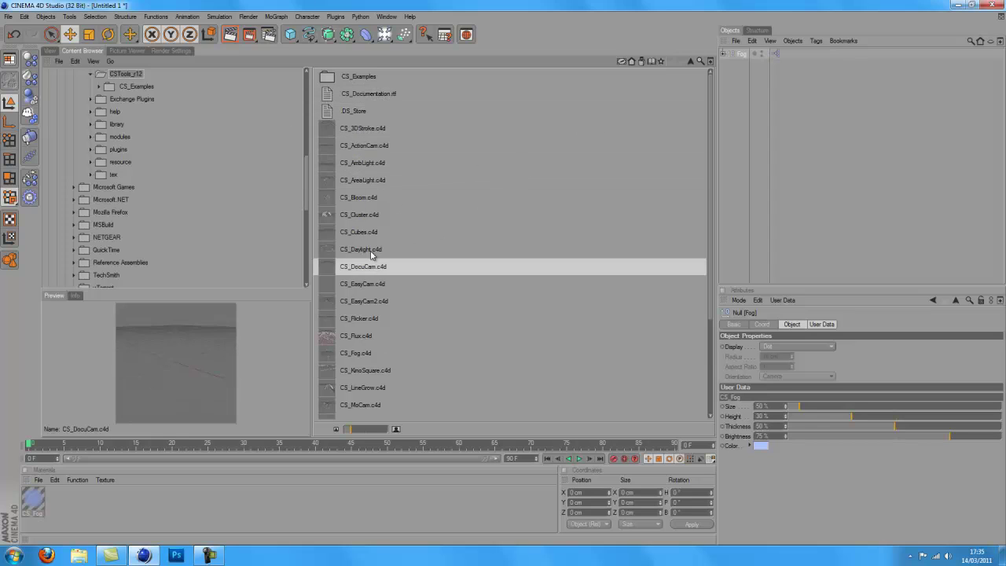
{"action": "left_click", "coordinate": [51, 51]}
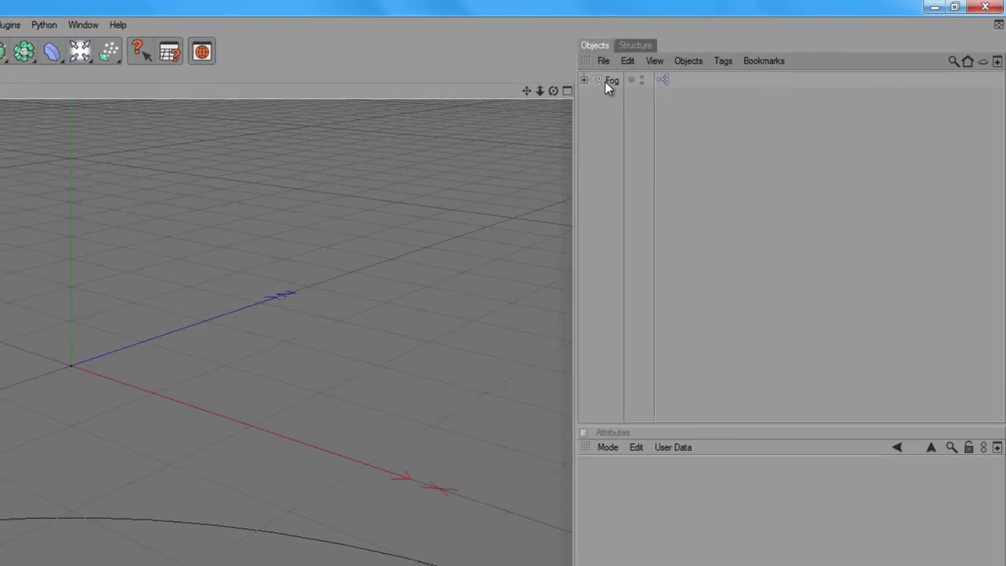
{"action": "left_click", "coordinate": [724, 53]}
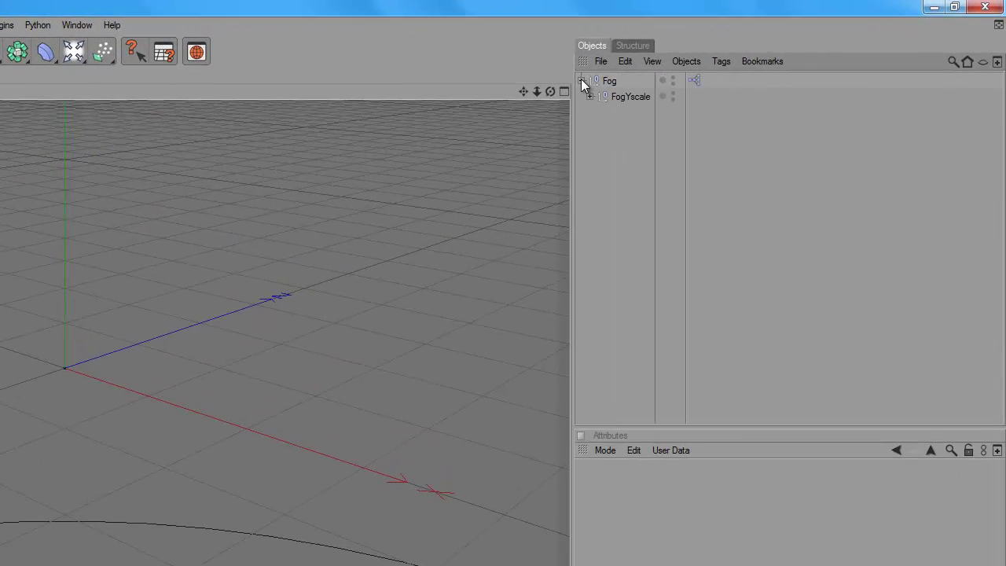
{"action": "left_click", "coordinate": [581, 81]}
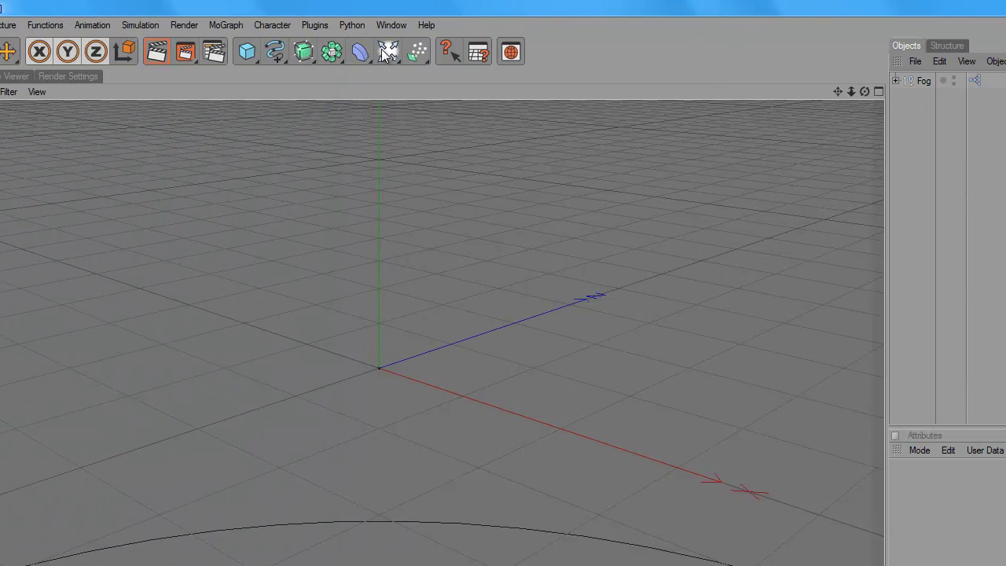
{"action": "left_click", "coordinate": [74, 51]}
{"action": "left_click", "coordinate": [723, 180]}
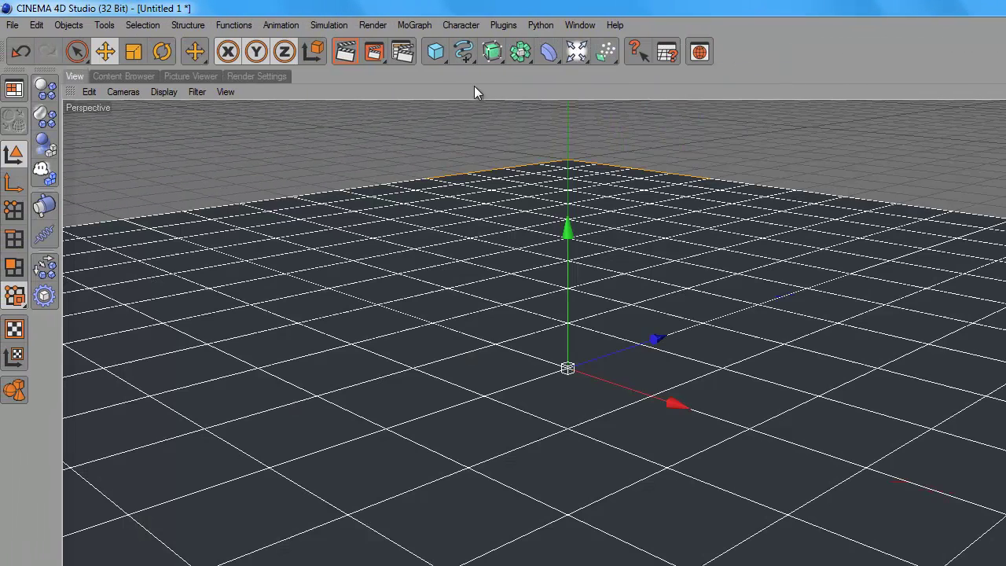
{"action": "left_click", "coordinate": [347, 60]}
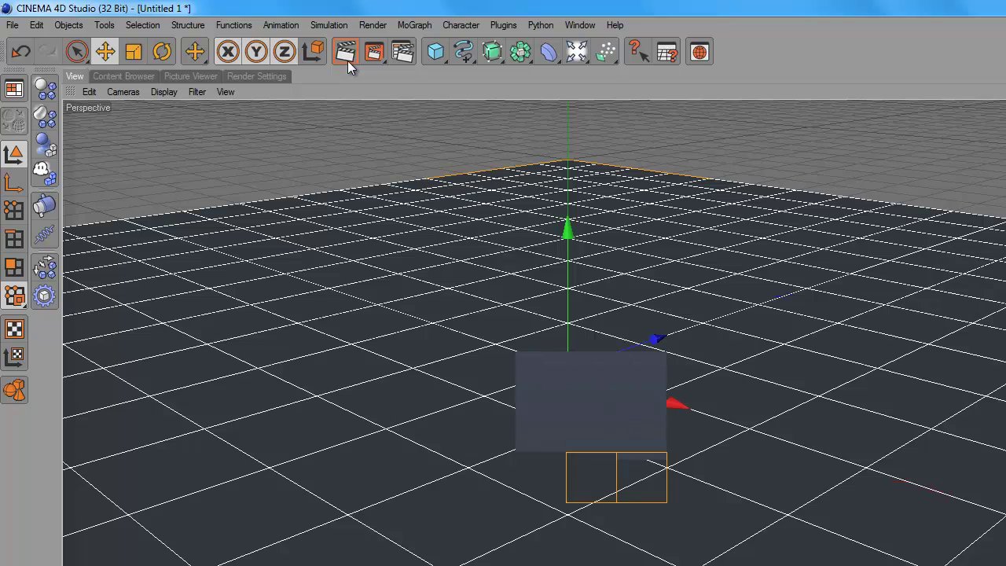
{"action": "left_click", "coordinate": [244, 76]}
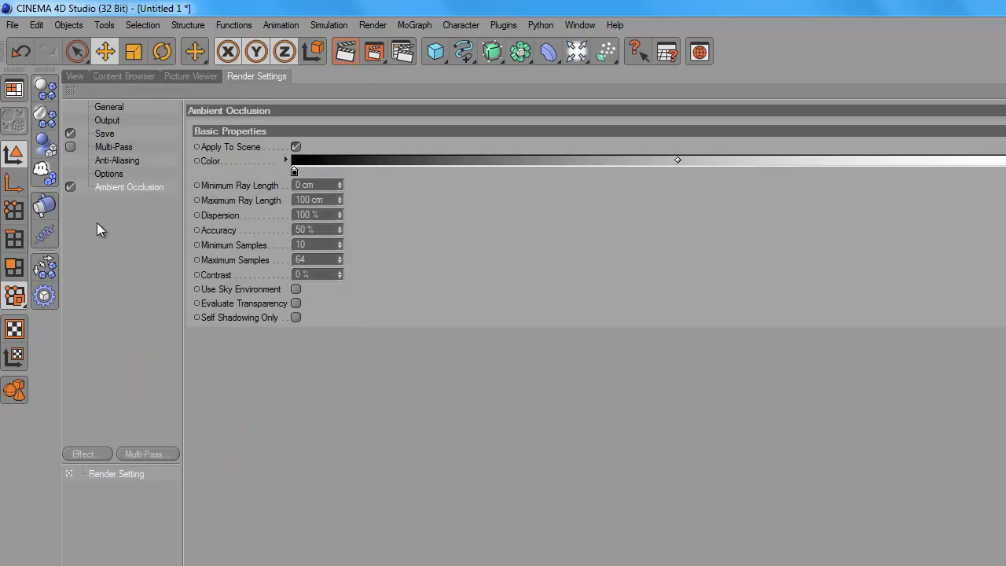
{"action": "left_click", "coordinate": [74, 77]}
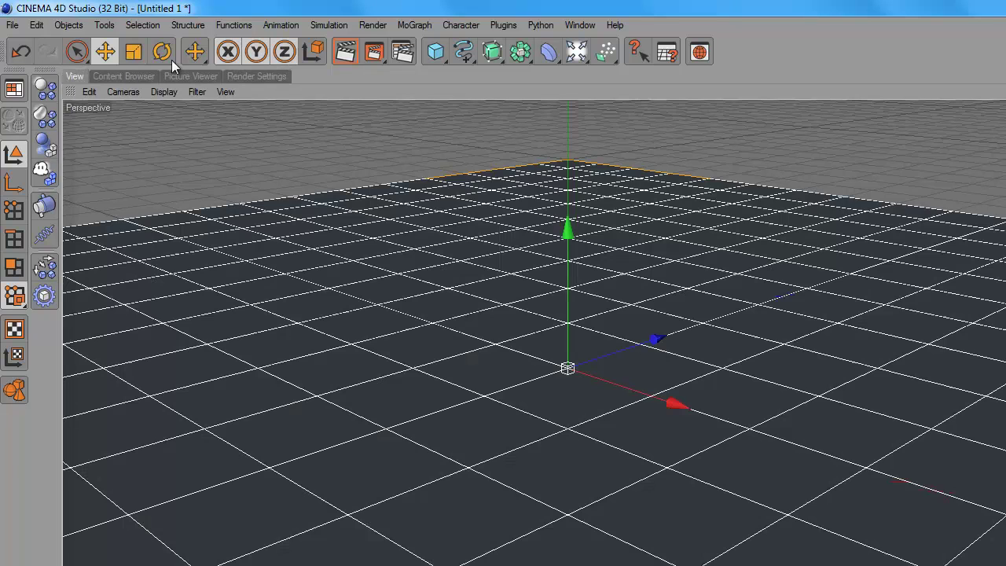
{"action": "left_click", "coordinate": [346, 51]}
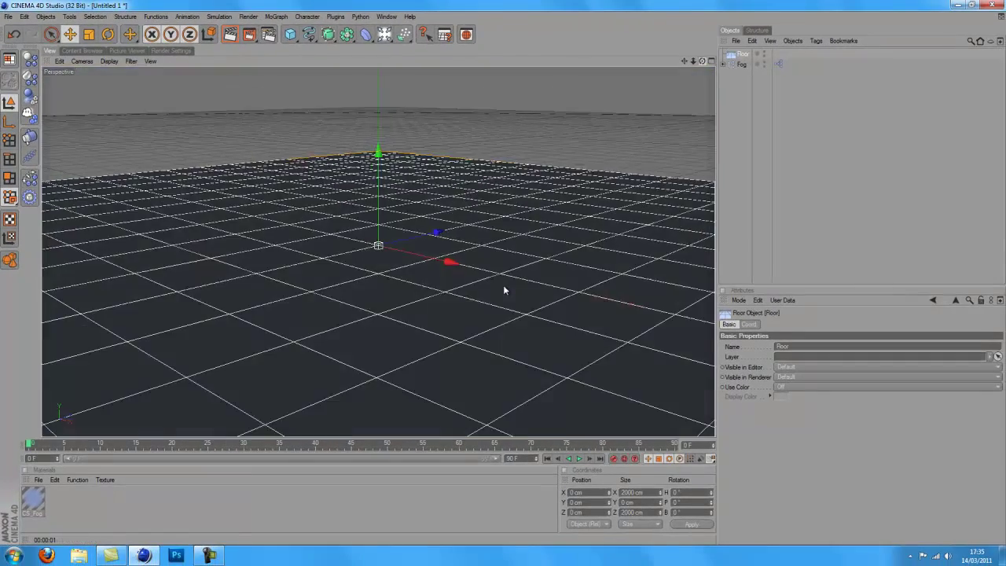
{"action": "left_click_drag", "start_coordinate": [504, 284], "coordinate": [503, 280], "text": "alt"}
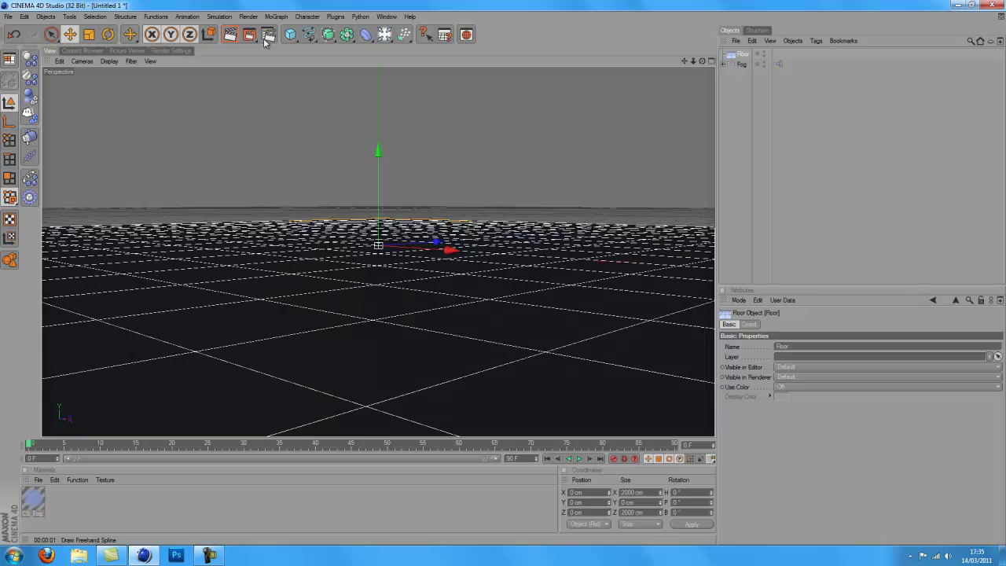
{"action": "left_click", "coordinate": [229, 35]}
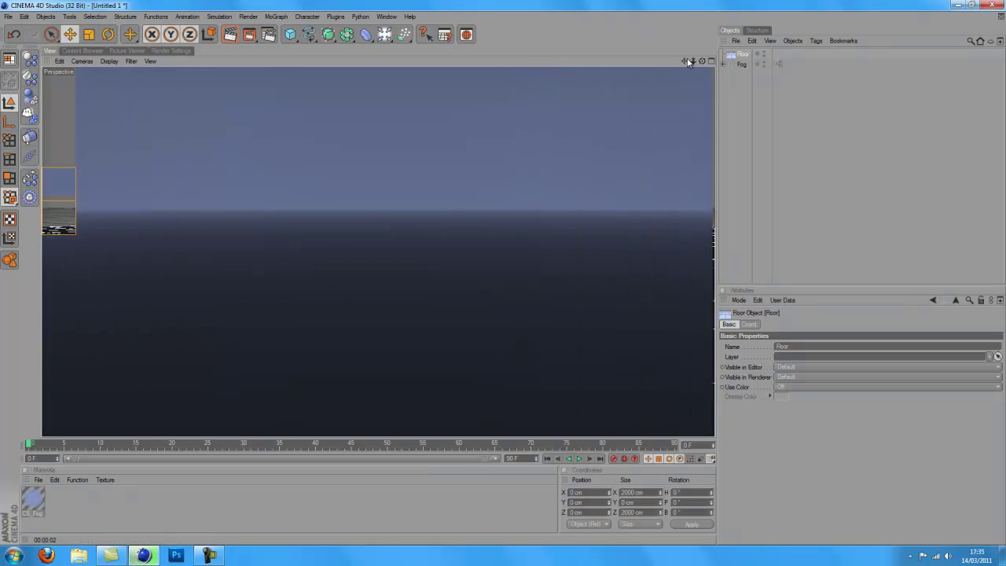
{"action": "left_click", "coordinate": [503, 274]}
{"action": "left_click_drag", "start_coordinate": [503, 274], "coordinate": [456, 298], "text": "alt"}
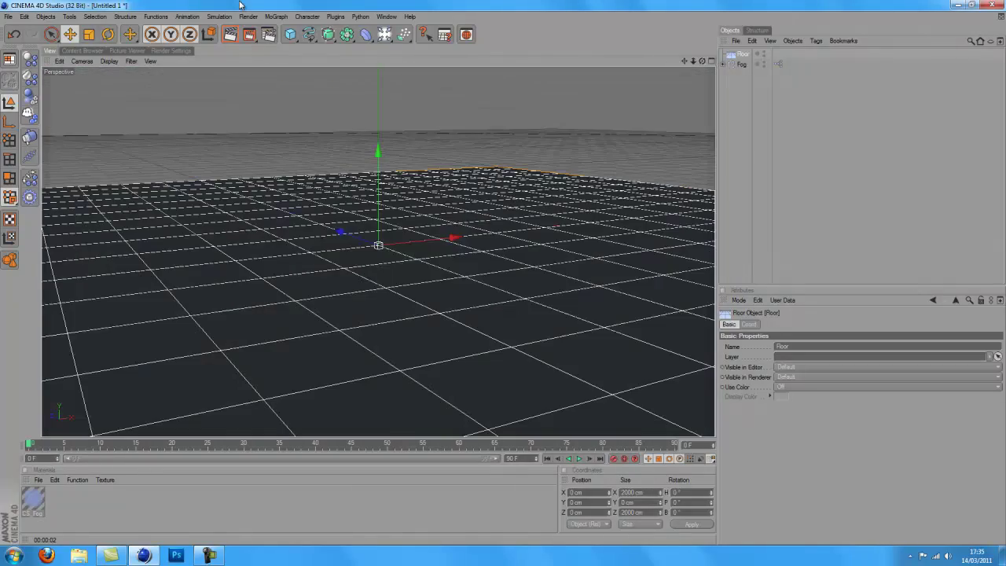
- Add a MoText object, deleting the MoInstance added by mistake
{"action": "left_click", "coordinate": [276, 16]}
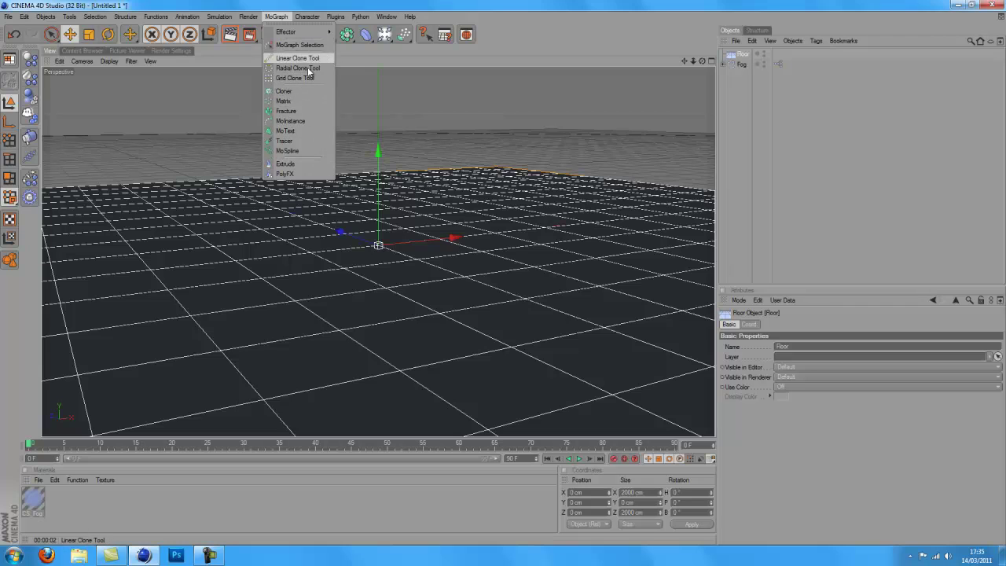
{"action": "left_click", "coordinate": [292, 121]}
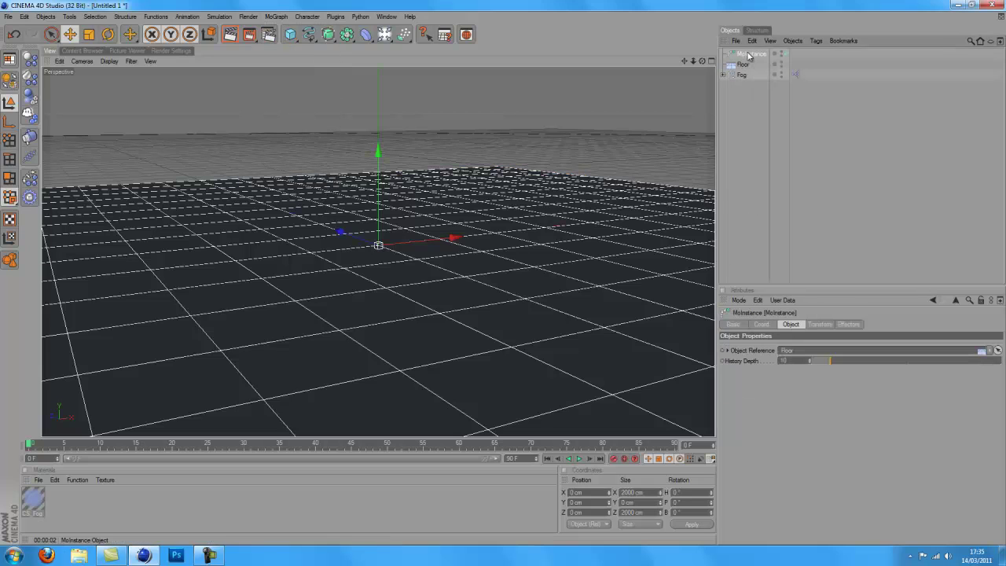
{"action": "key", "text": "Delete"}
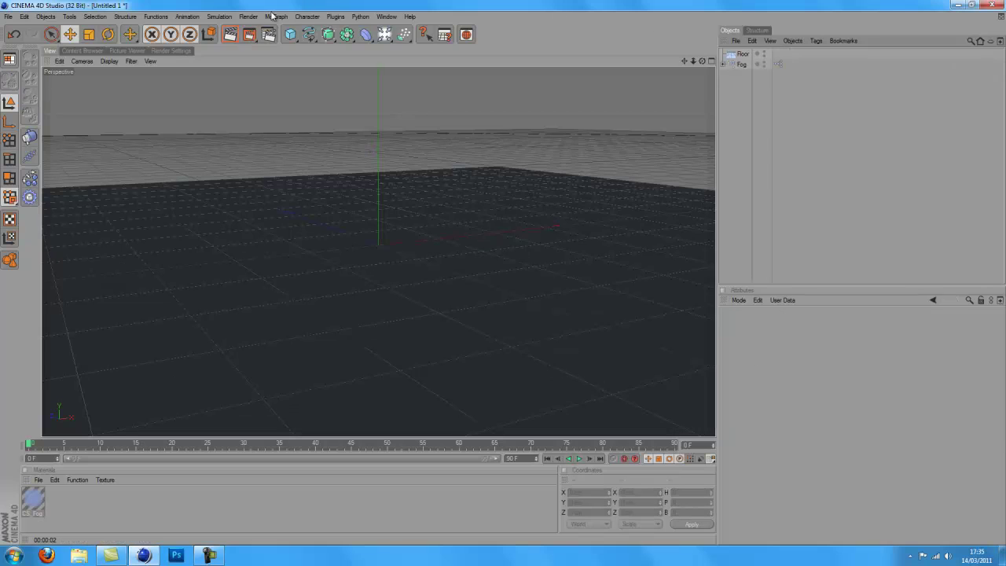
{"action": "left_click", "coordinate": [276, 16]}
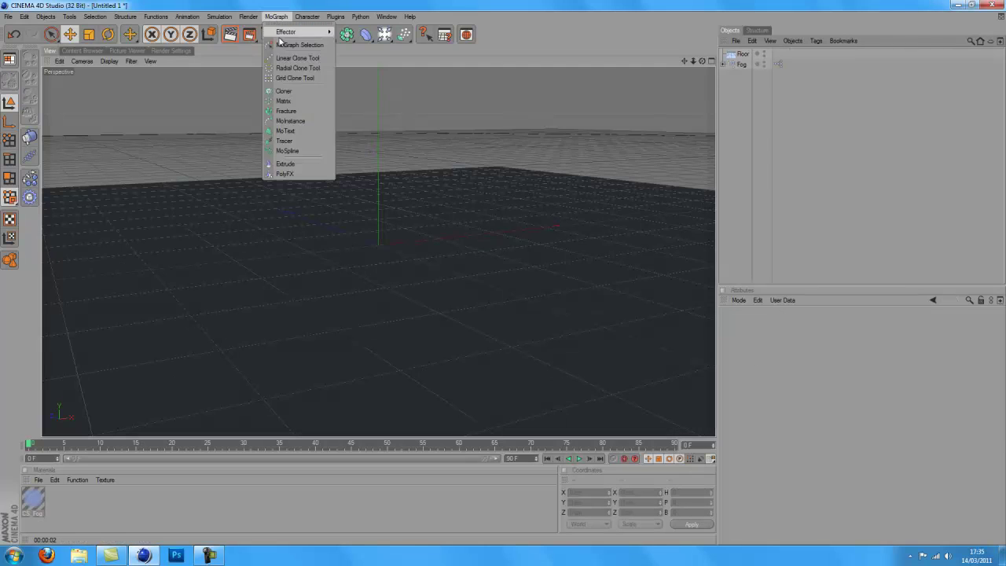
{"action": "left_click", "coordinate": [291, 131]}
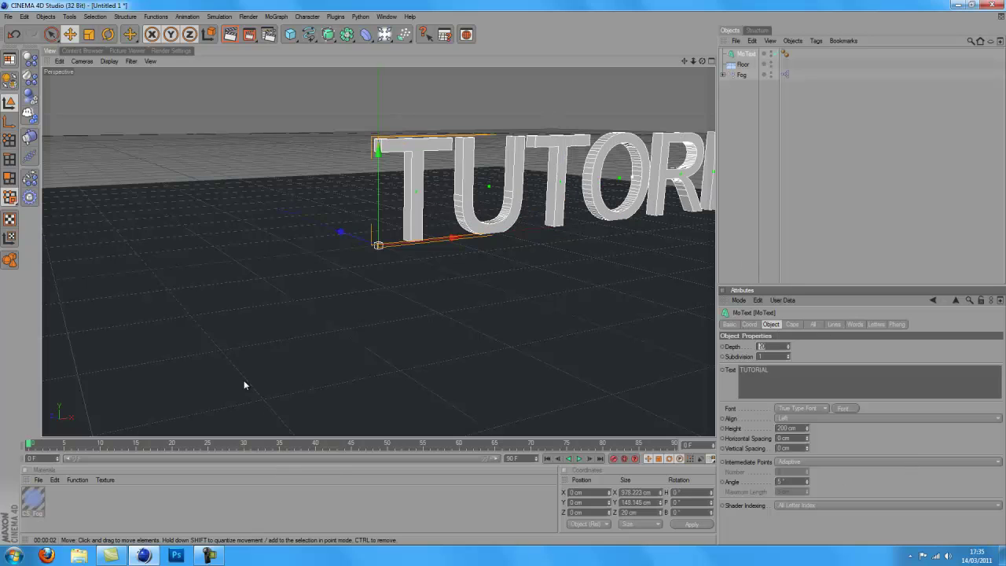
- Give the MoText depth 60, Middle alignment and the Ethnocentric font
{"action": "type", "text": "60"}
{"action": "key", "text": "Return"}
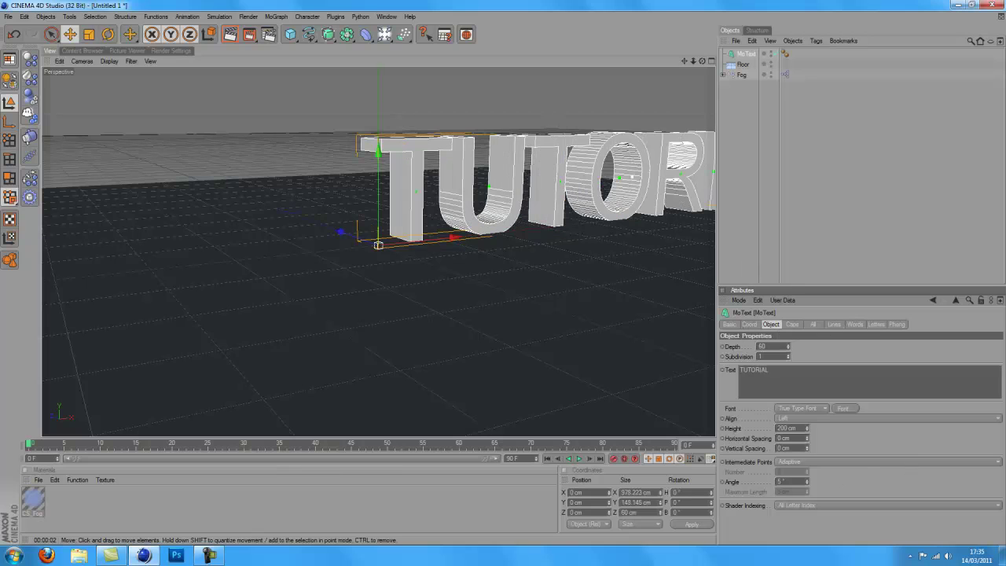
{"action": "left_click", "coordinate": [826, 418]}
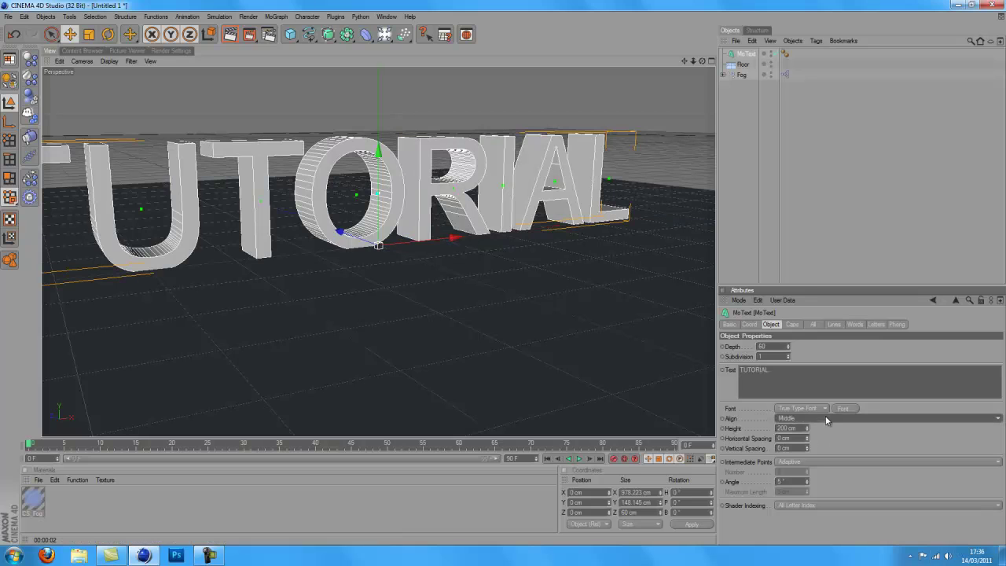
{"action": "left_click", "coordinate": [843, 408]}
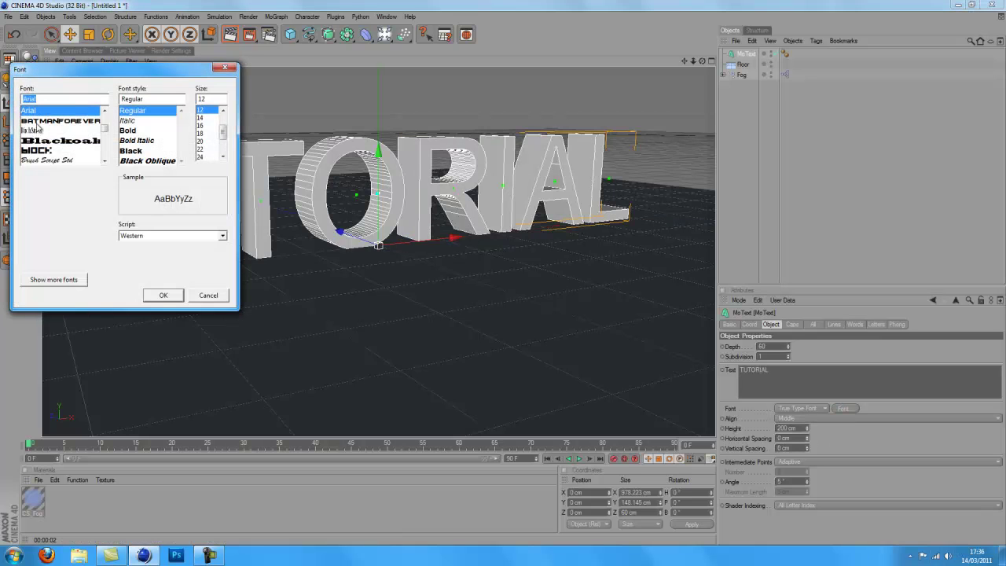
{"action": "type", "text": "e"}
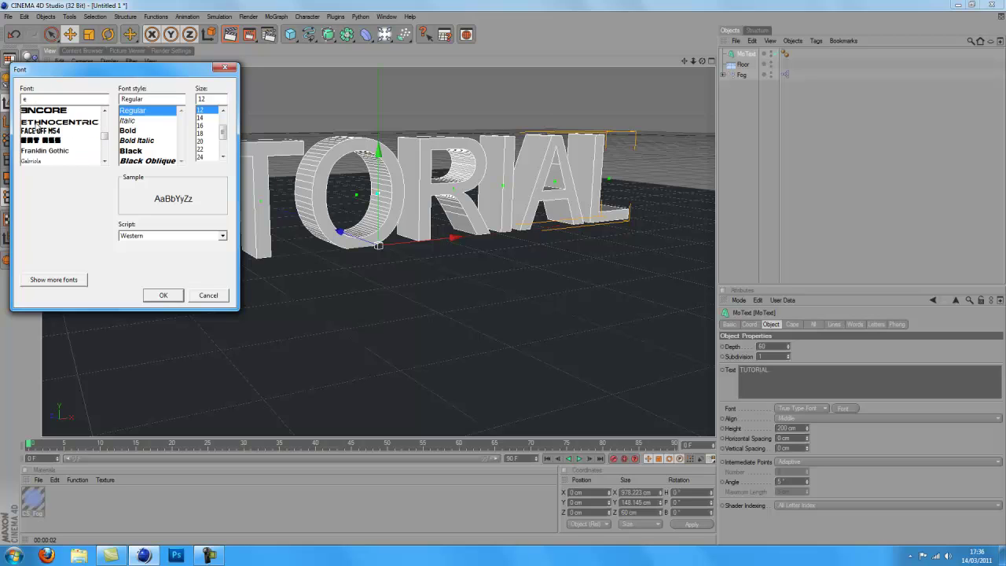
{"action": "left_click", "coordinate": [58, 122]}
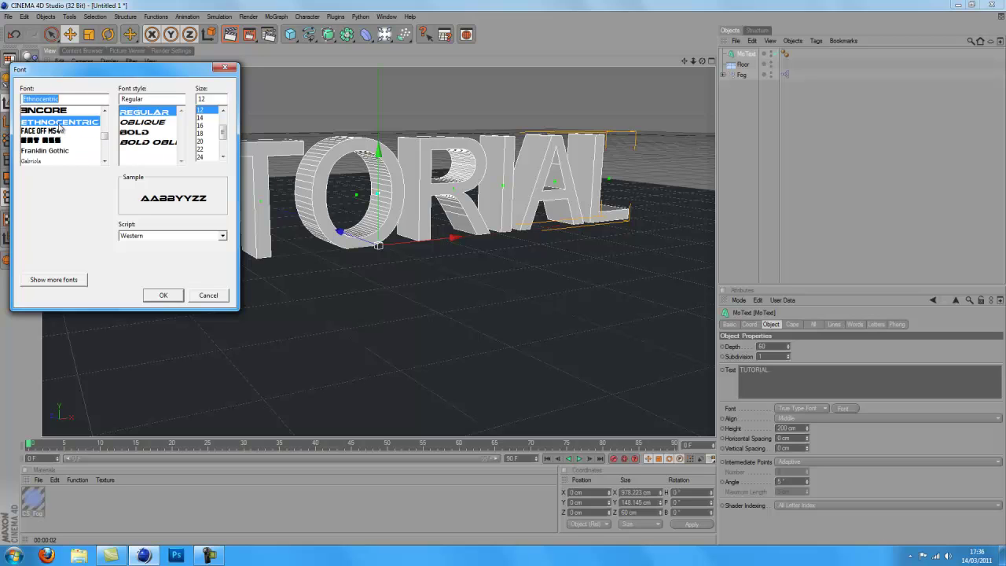
{"action": "left_click", "coordinate": [162, 294]}
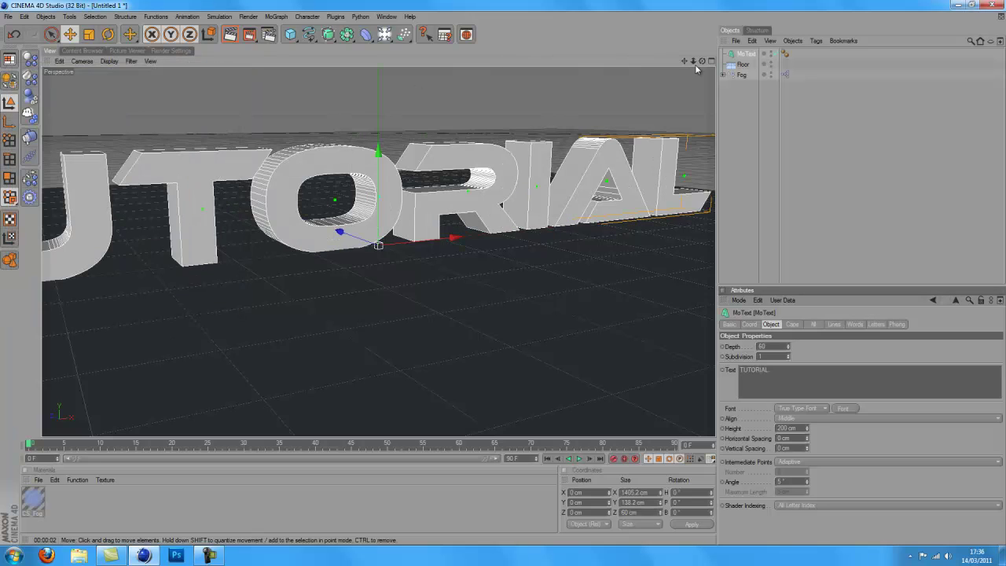
{"action": "scroll", "coordinate": [497, 272], "scroll_direction": "down", "scroll_amount": 10}
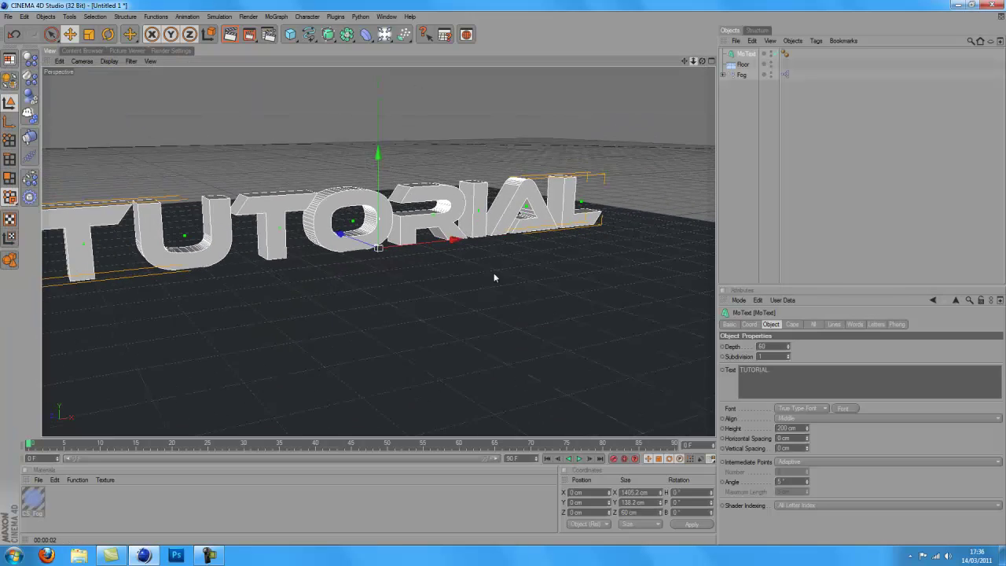
{"action": "scroll", "coordinate": [505, 276], "scroll_direction": "down", "scroll_amount": 2}
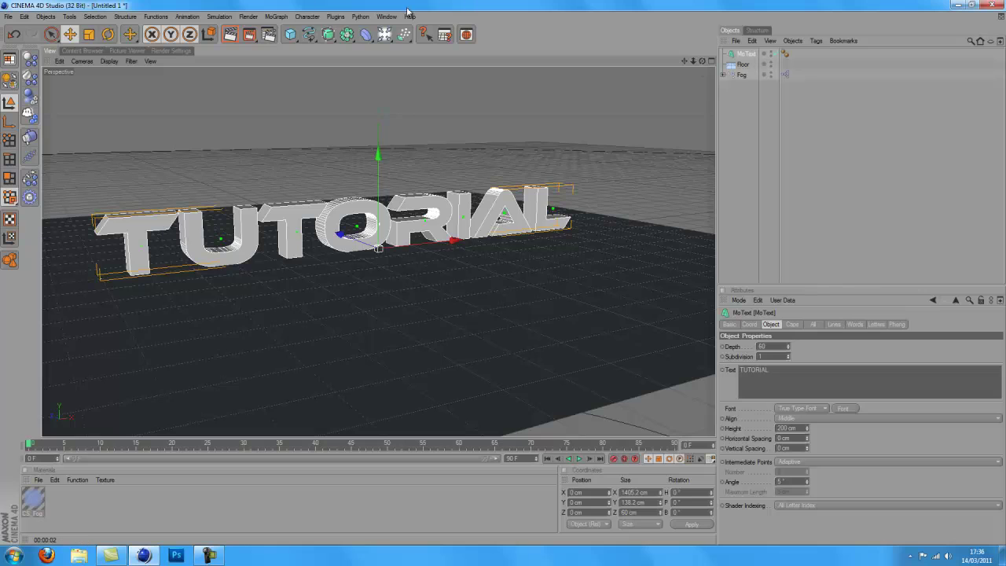
- Create a new Mat material with a 2D - Circular gradient in its Color channel
{"action": "left_click", "coordinate": [232, 35]}
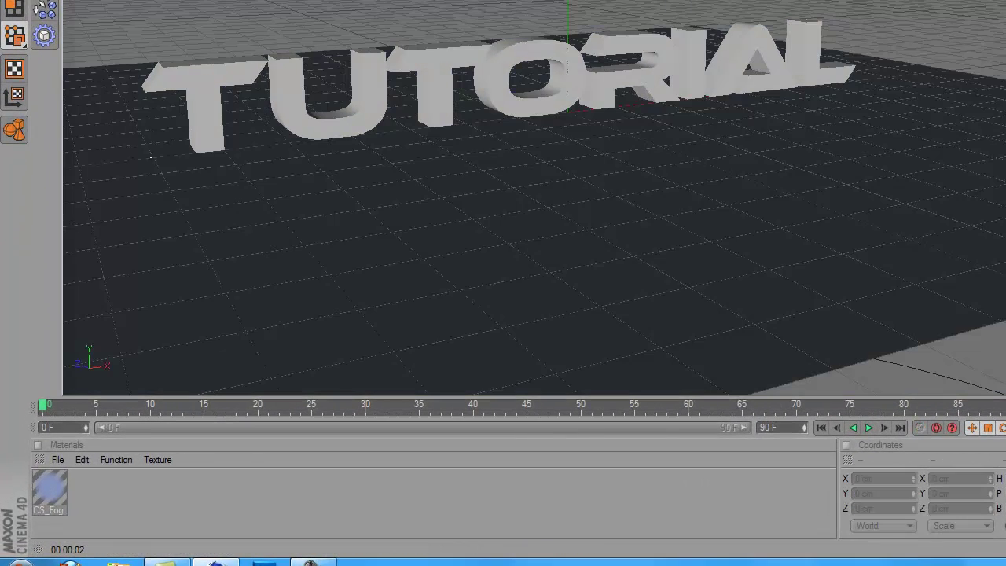
{"action": "double_click", "coordinate": [114, 521]}
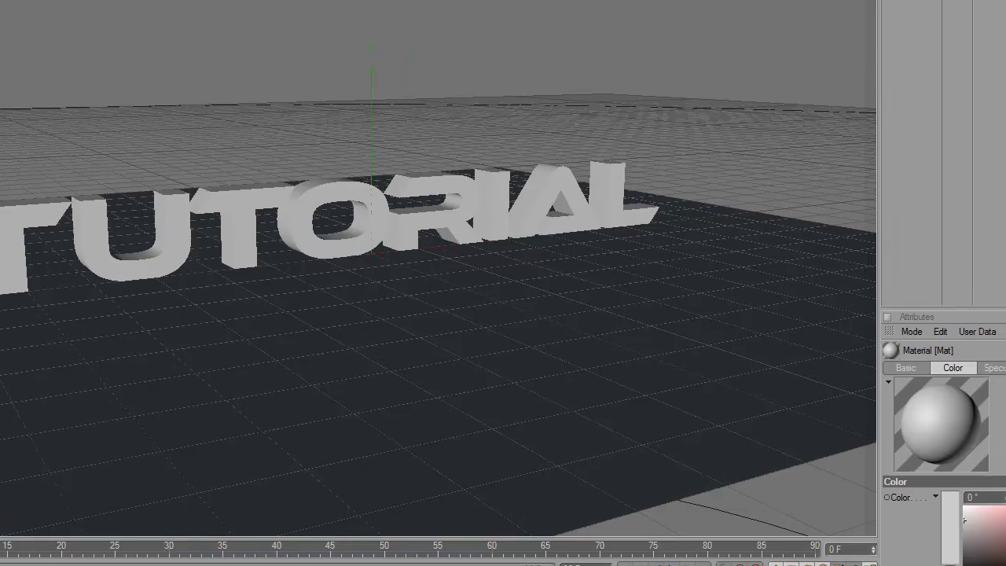
{"action": "double_click", "coordinate": [47, 562]}
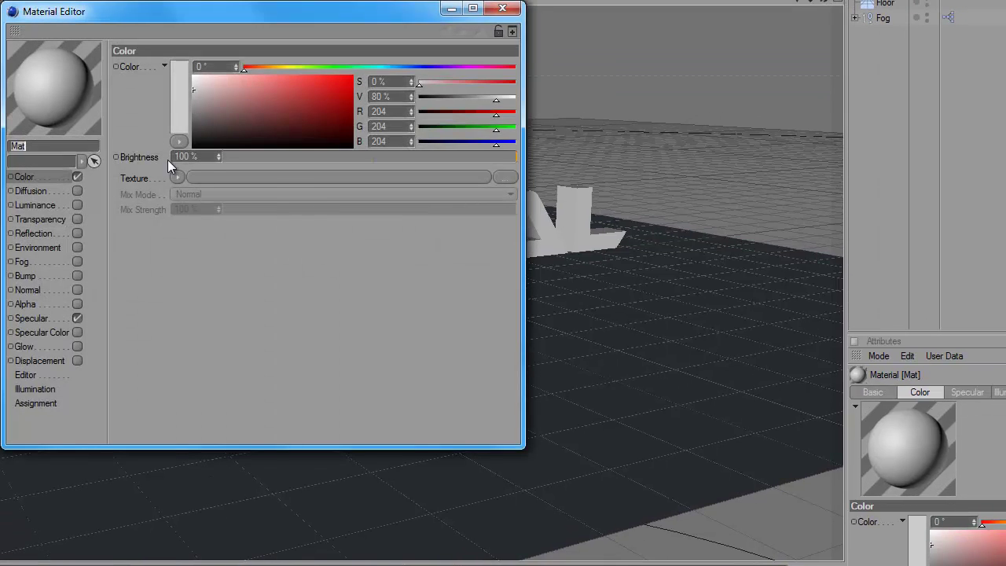
{"action": "left_click", "coordinate": [177, 178]}
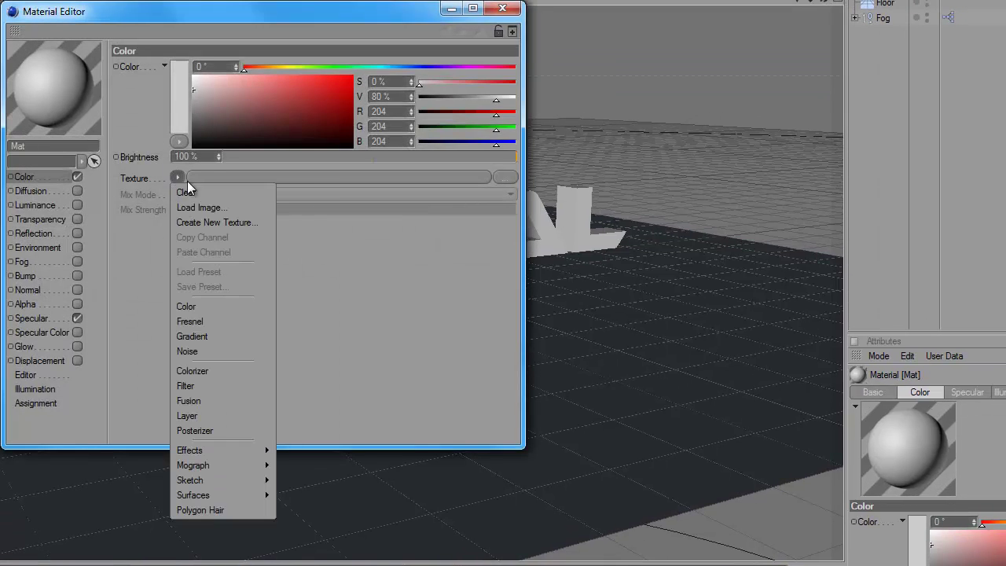
{"action": "left_click", "coordinate": [196, 337]}
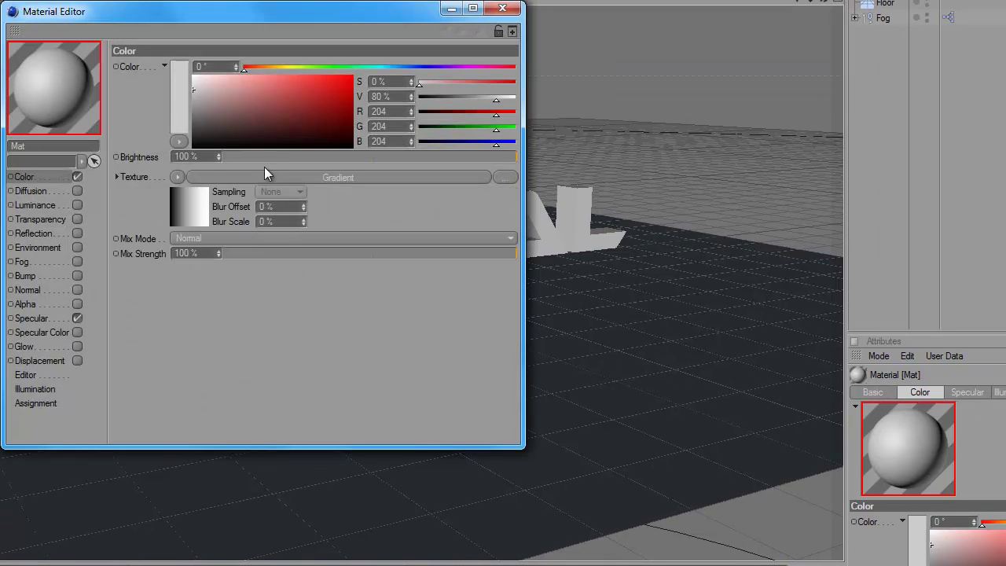
{"action": "left_click", "coordinate": [265, 181]}
{"action": "left_click", "coordinate": [264, 204]}
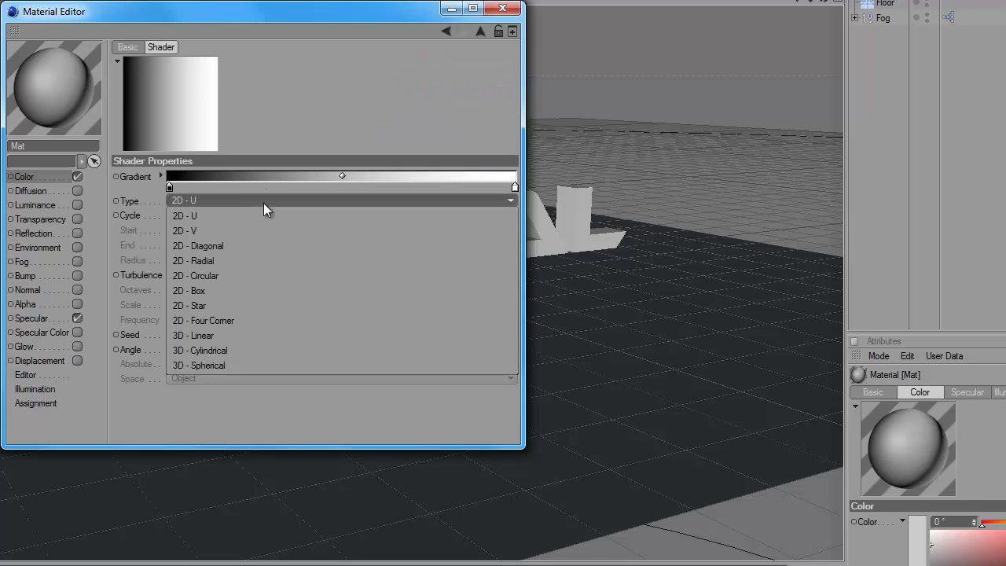
{"action": "left_click", "coordinate": [237, 275]}
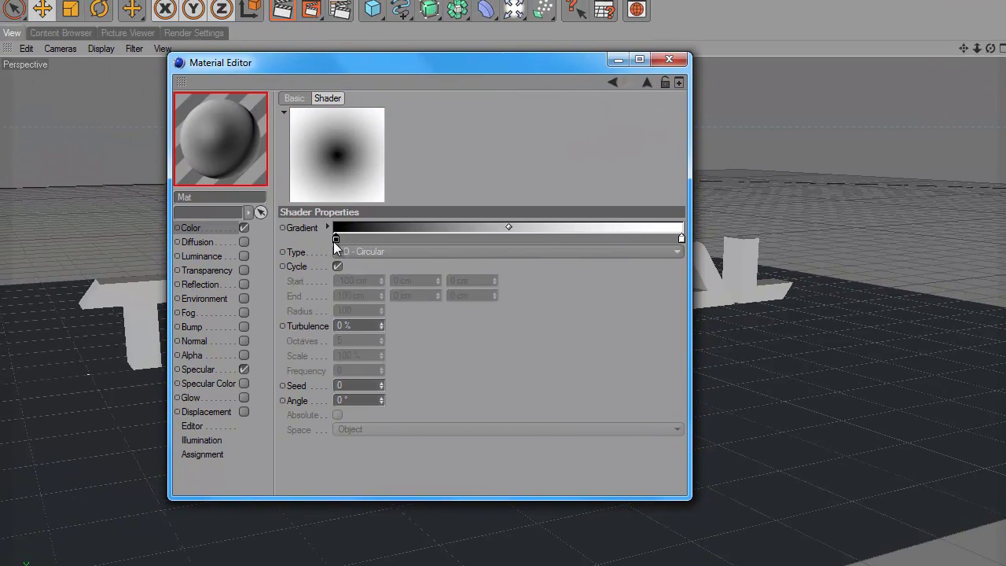
- Set the gradient's left stop to bright yellow and right stop to bright green
{"action": "double_click", "coordinate": [196, 195]}
{"action": "left_click", "coordinate": [343, 188]}
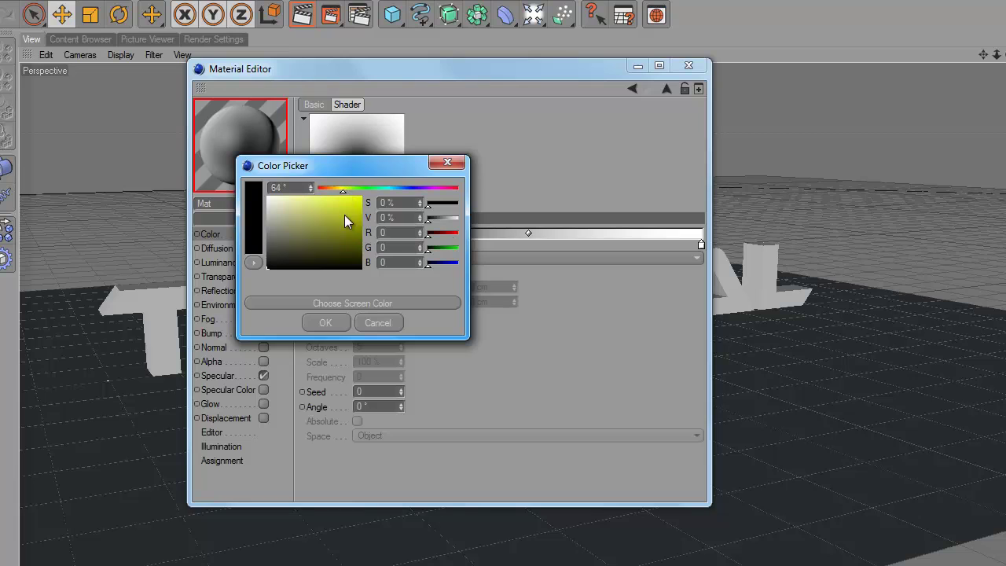
{"action": "left_click", "coordinate": [345, 215]}
{"action": "key", "text": "Return"}
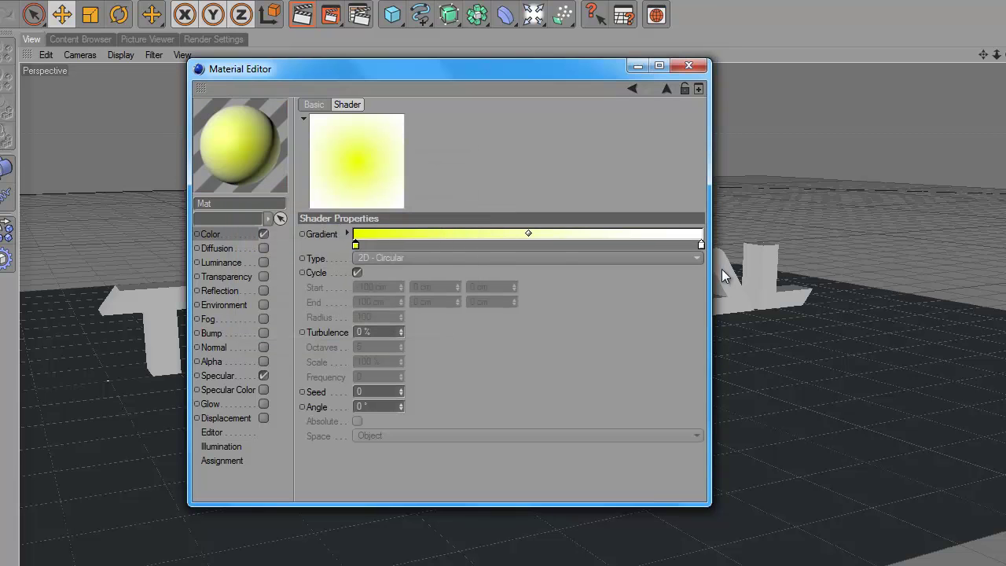
{"action": "double_click", "coordinate": [701, 244]}
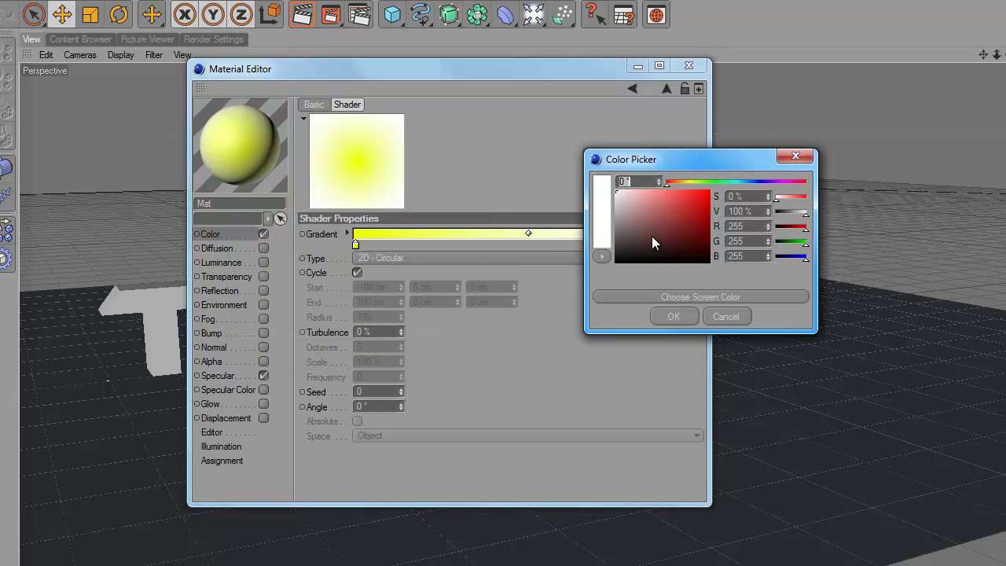
{"action": "left_click", "coordinate": [705, 183]}
{"action": "left_click", "coordinate": [707, 191]}
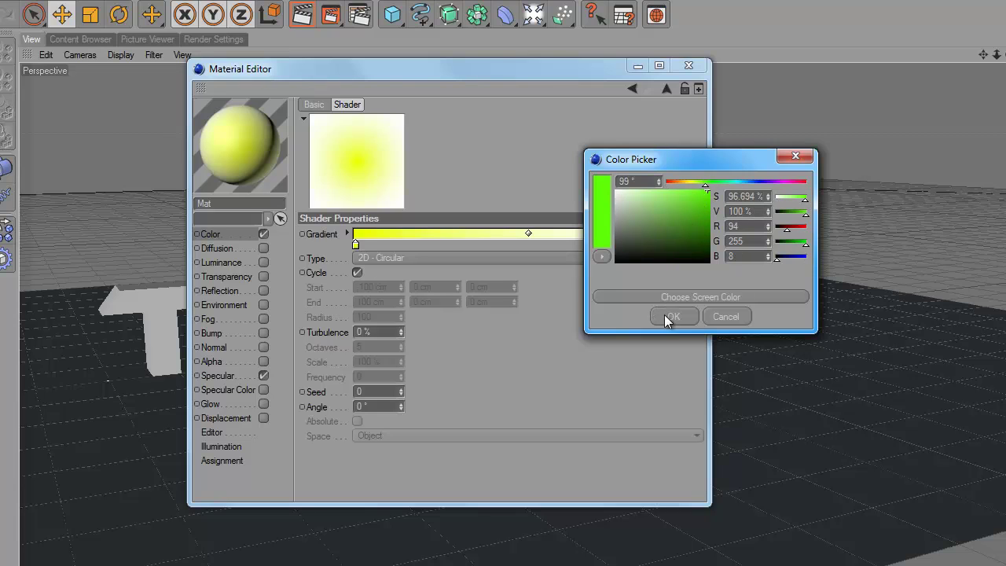
{"action": "left_click", "coordinate": [670, 316]}
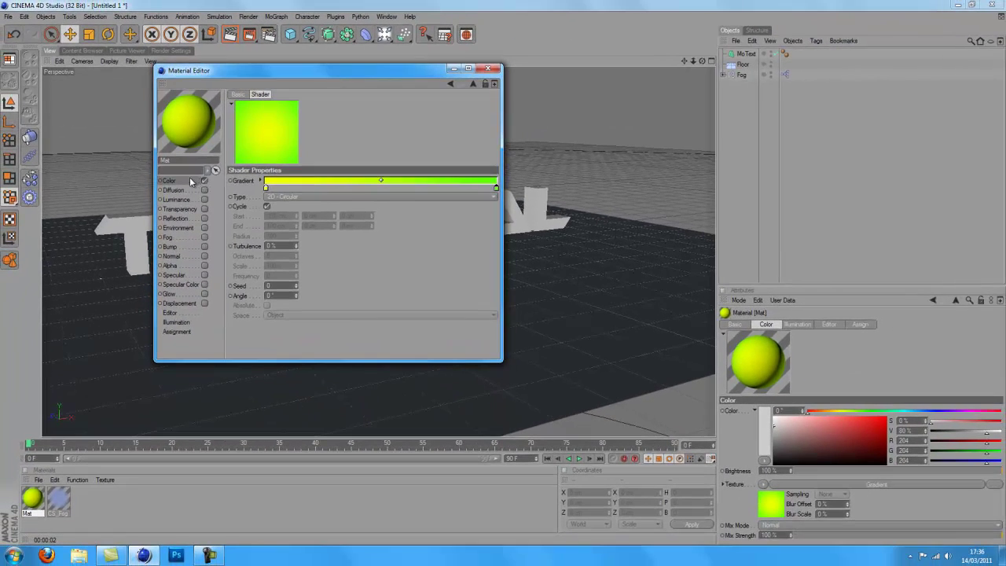
- Copy the Color gradient, enable Luminance and paste the gradient into its texture
{"action": "left_click", "coordinate": [190, 179]}
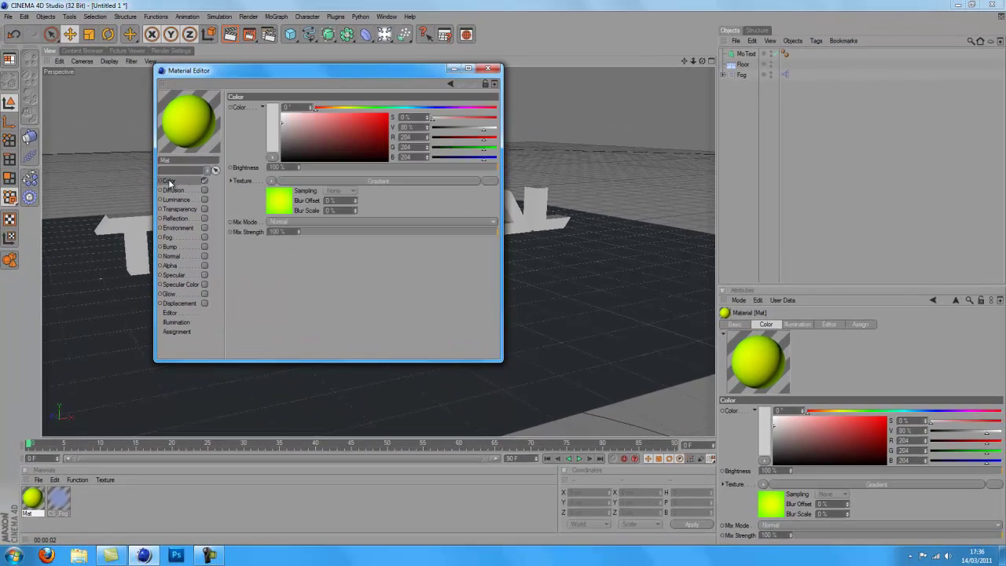
{"action": "left_click", "coordinate": [272, 183]}
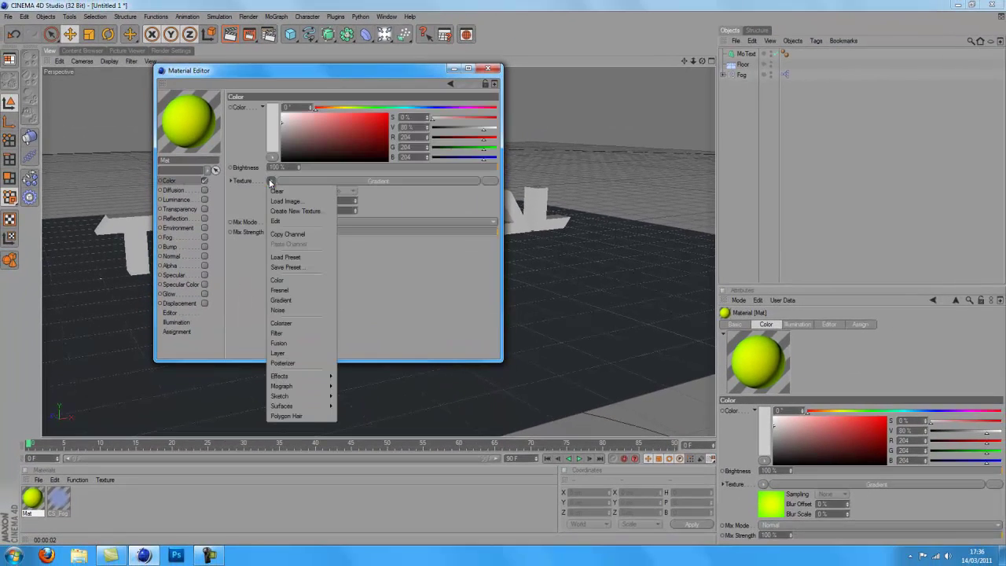
{"action": "left_click", "coordinate": [267, 281]}
{"action": "left_click", "coordinate": [274, 183]}
{"action": "left_click", "coordinate": [290, 230]}
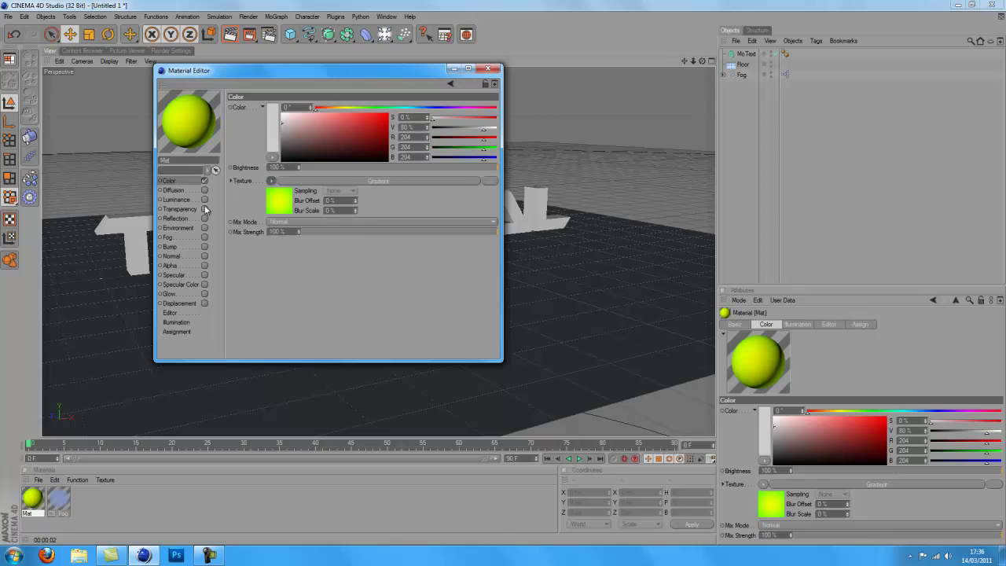
{"action": "left_click", "coordinate": [204, 200]}
{"action": "left_click", "coordinate": [272, 182]}
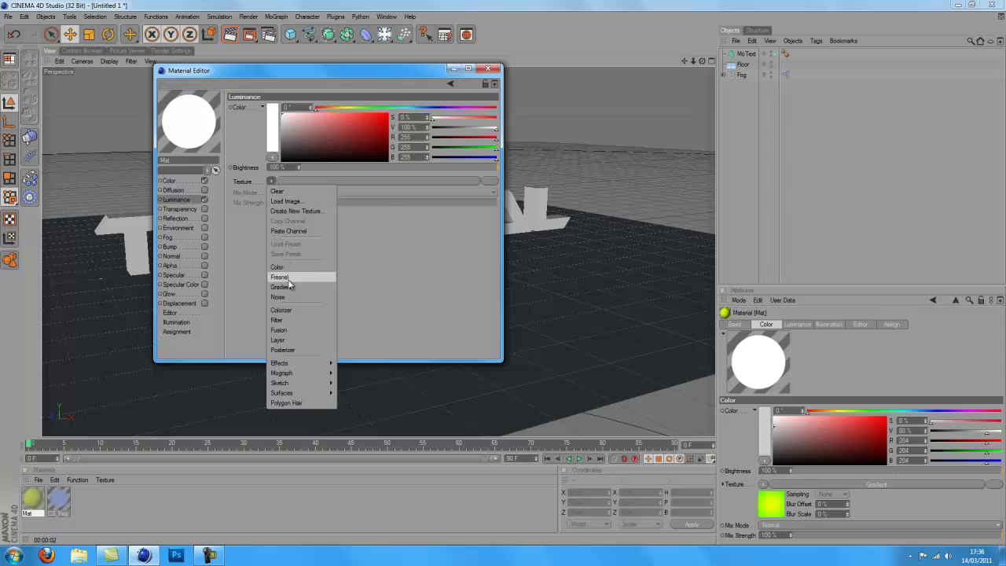
{"action": "left_click", "coordinate": [288, 230]}
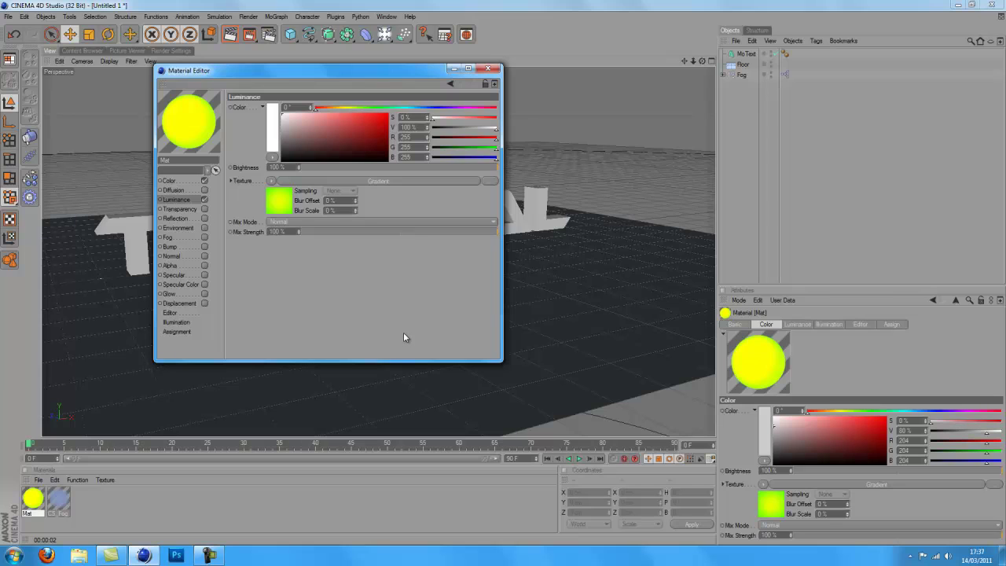
- Drop the Mat material onto the TUTORIAL MoText and render a preview of the view
{"action": "left_click", "coordinate": [488, 69]}
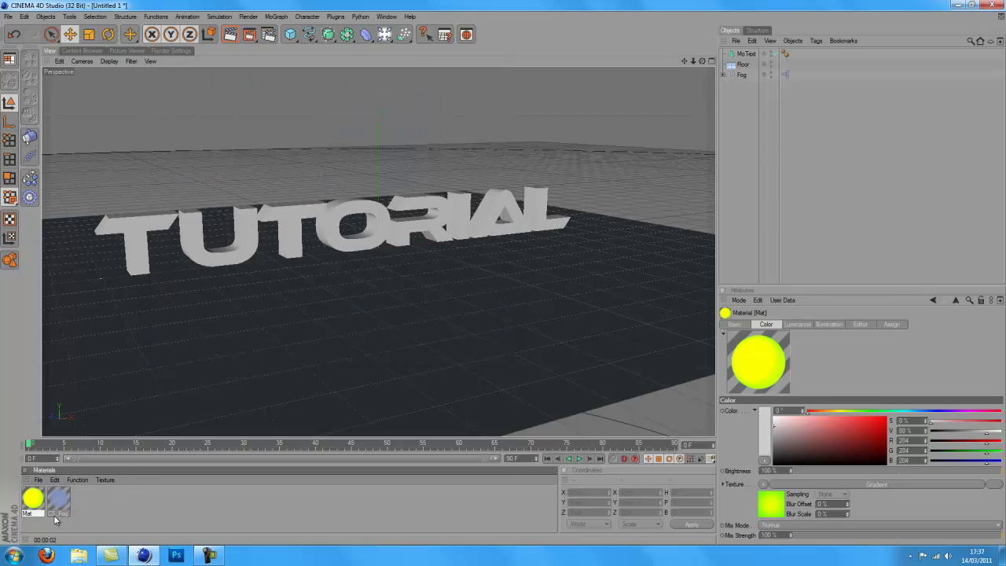
{"action": "left_click_drag", "start_coordinate": [244, 242], "coordinate": [246, 244]}
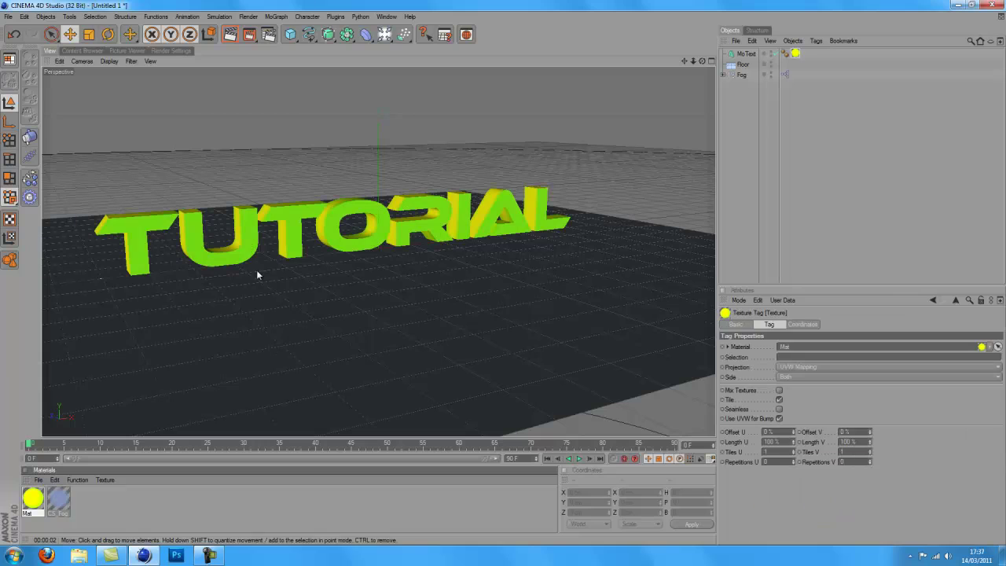
{"action": "left_click", "coordinate": [228, 35]}
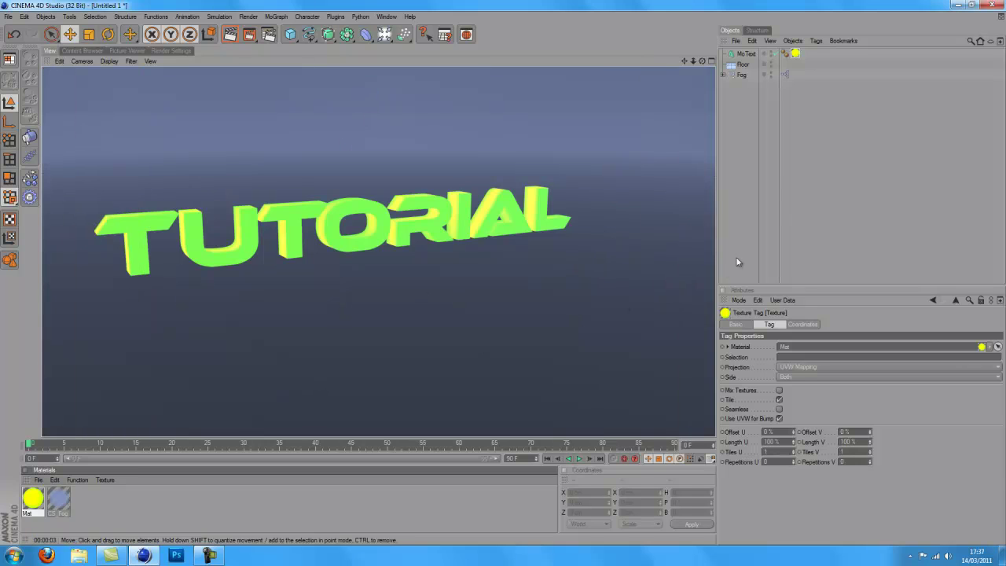
{"action": "left_click", "coordinate": [729, 162]}
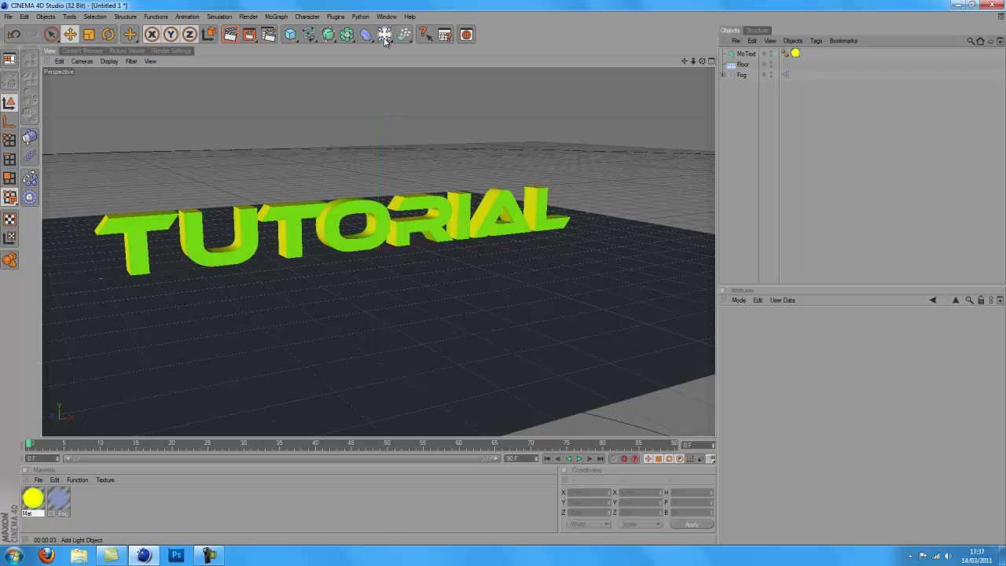
- Add a Light and move it down into the front of the TUTORIAL letters
{"action": "left_click_drag", "start_coordinate": [386, 40], "coordinate": [414, 45]}
{"action": "left_click_drag", "start_coordinate": [383, 217], "coordinate": [383, 99]}
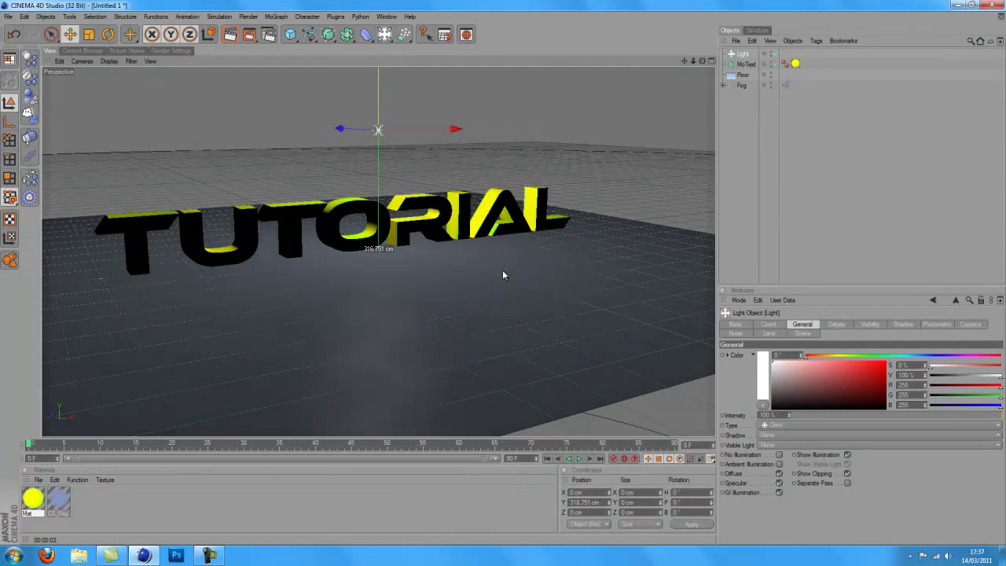
{"action": "mouse_move", "coordinate": [504, 275]}
{"action": "left_mouse_down"}
{"action": "mouse_move", "coordinate": [503, 312]}
{"action": "mouse_move", "coordinate": [503, 266]}
{"action": "mouse_move", "coordinate": [505, 277]}
{"action": "left_mouse_up"}
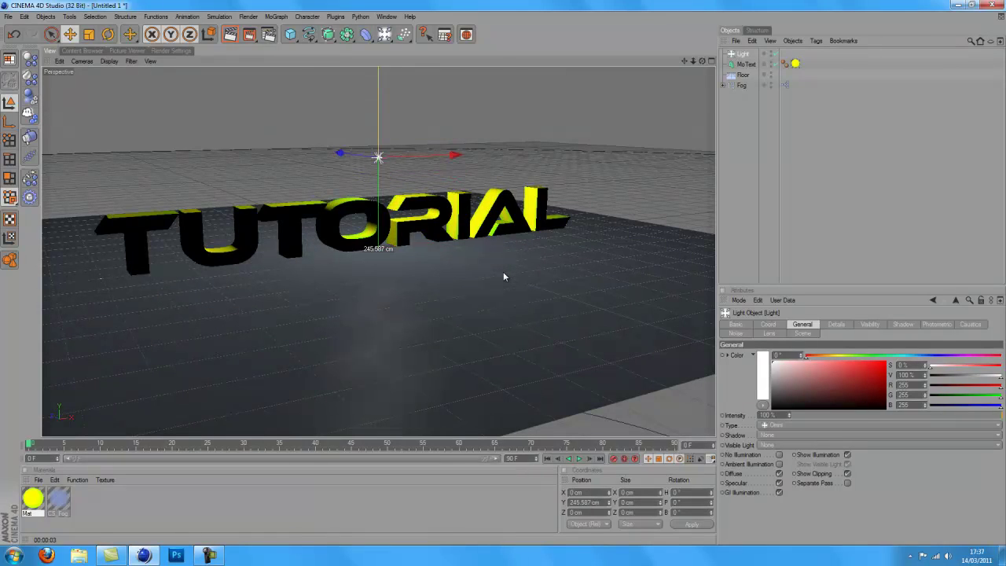
{"action": "left_click_drag", "start_coordinate": [455, 155], "coordinate": [581, 150]}
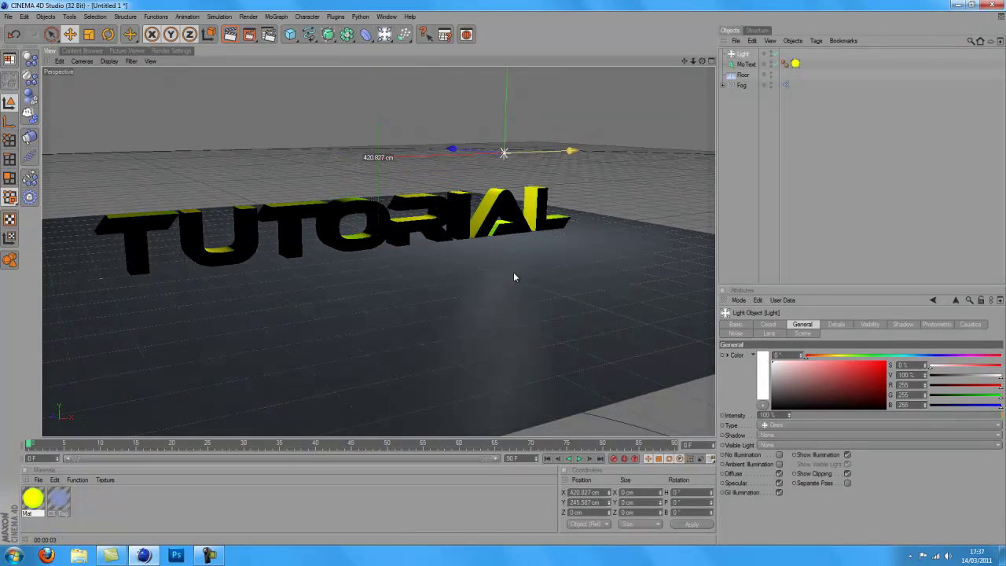
{"action": "left_click_drag", "start_coordinate": [514, 277], "coordinate": [442, 288]}
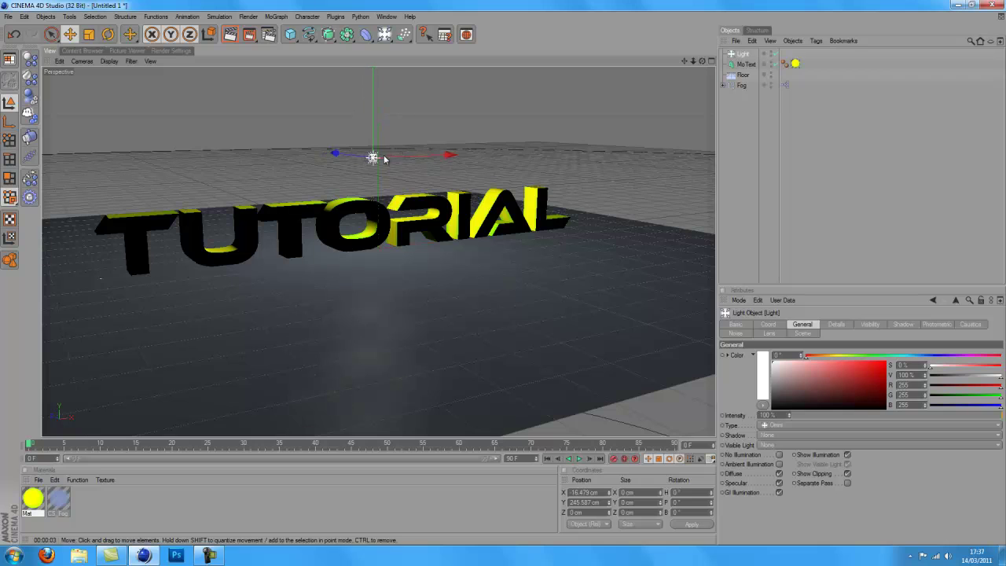
{"action": "left_click_drag", "start_coordinate": [503, 273], "coordinate": [355, 293]}
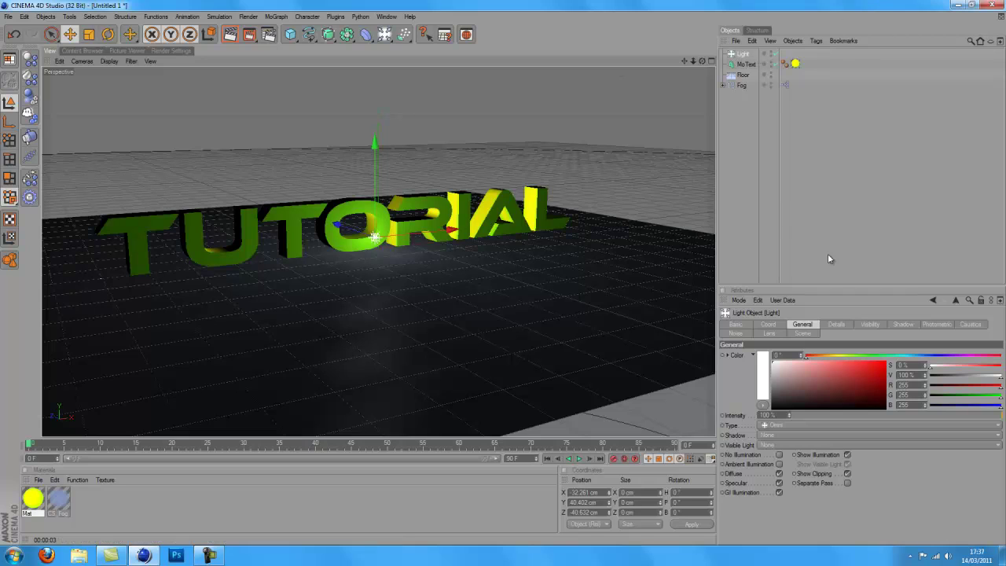
- Set the light's lens glow to Candle and render the view to preview it
{"action": "left_click", "coordinate": [769, 334]}
{"action": "left_click", "coordinate": [790, 408]}
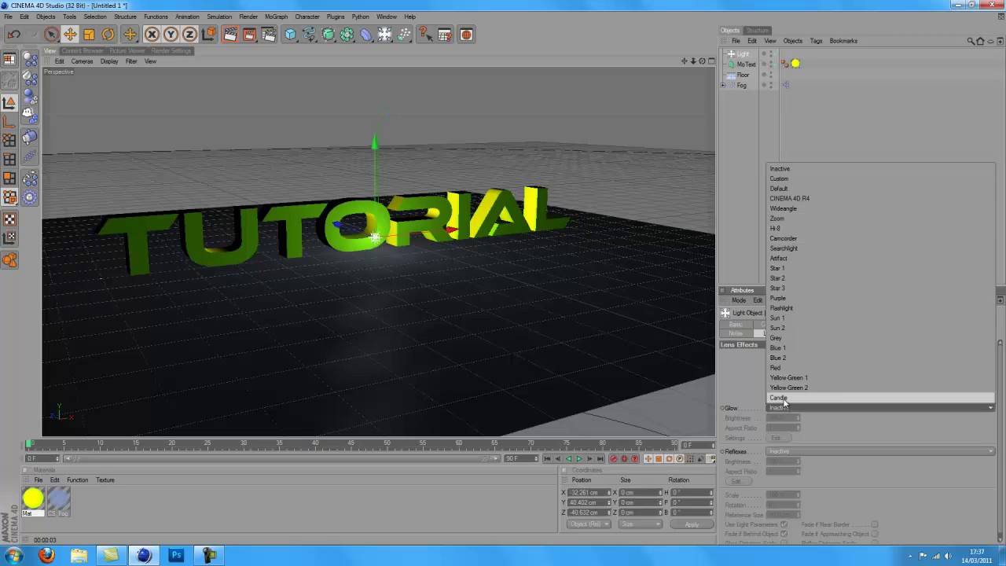
{"action": "left_click", "coordinate": [781, 398]}
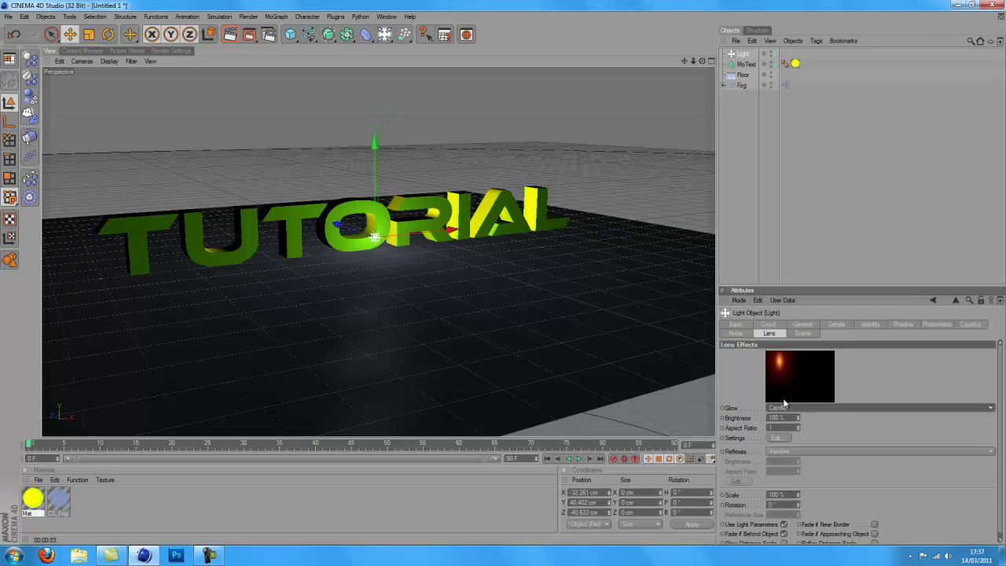
{"action": "left_click", "coordinate": [231, 36]}
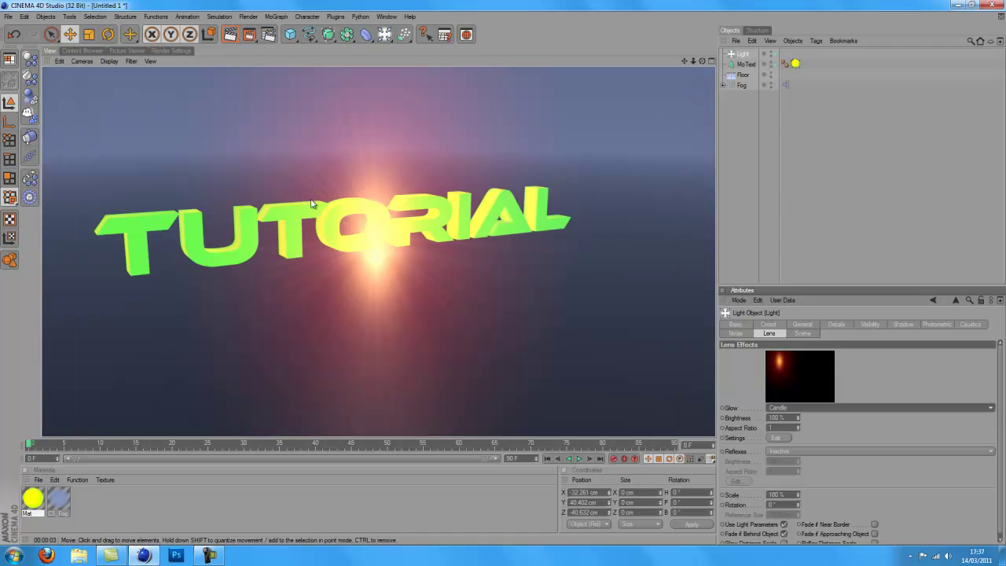
- Try the Blue 1, Blue 2, Purple and Flashlight glow presets
{"action": "left_click", "coordinate": [801, 408]}
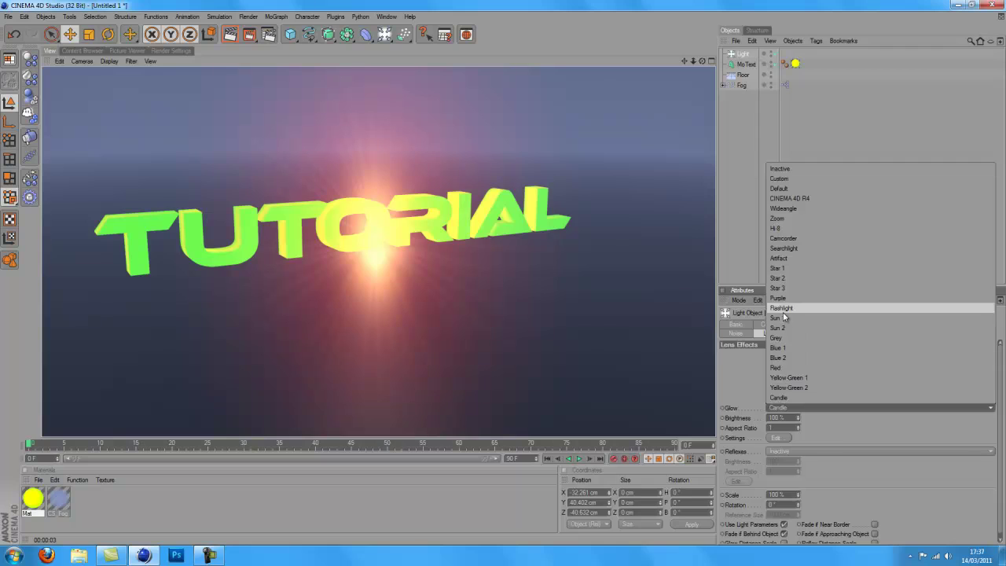
{"action": "left_click", "coordinate": [778, 348]}
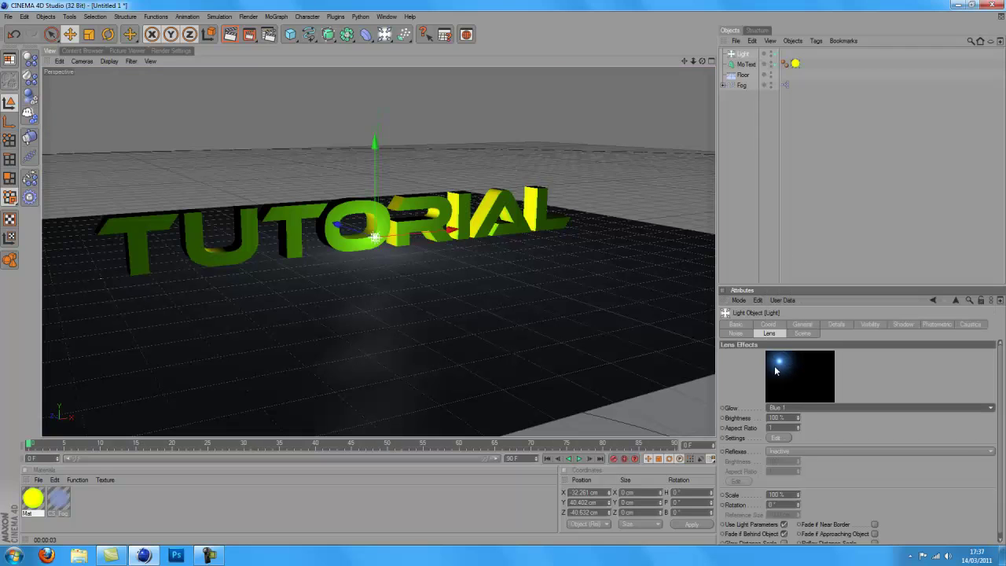
{"action": "left_click", "coordinate": [810, 409]}
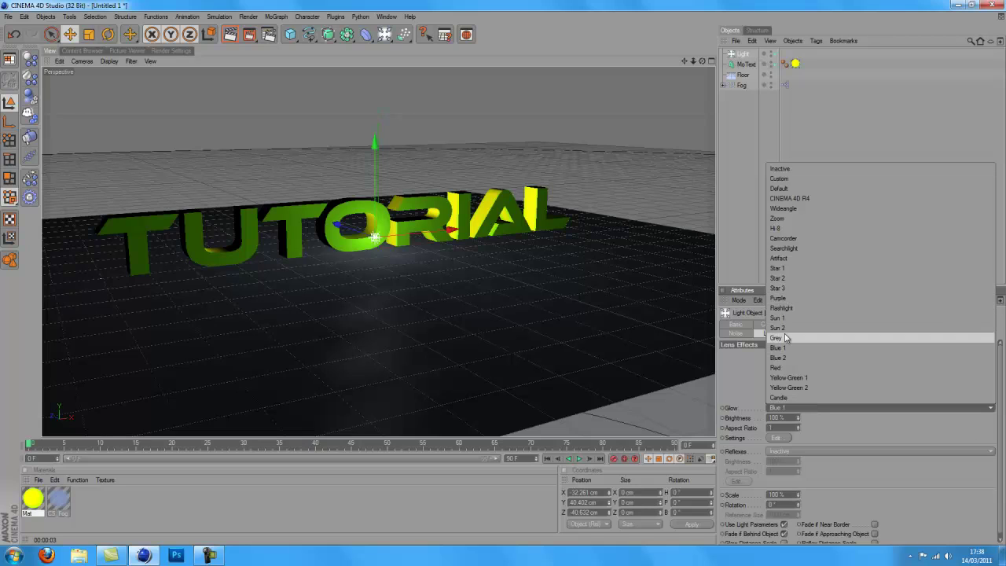
{"action": "left_click", "coordinate": [789, 358]}
{"action": "left_click", "coordinate": [804, 410]}
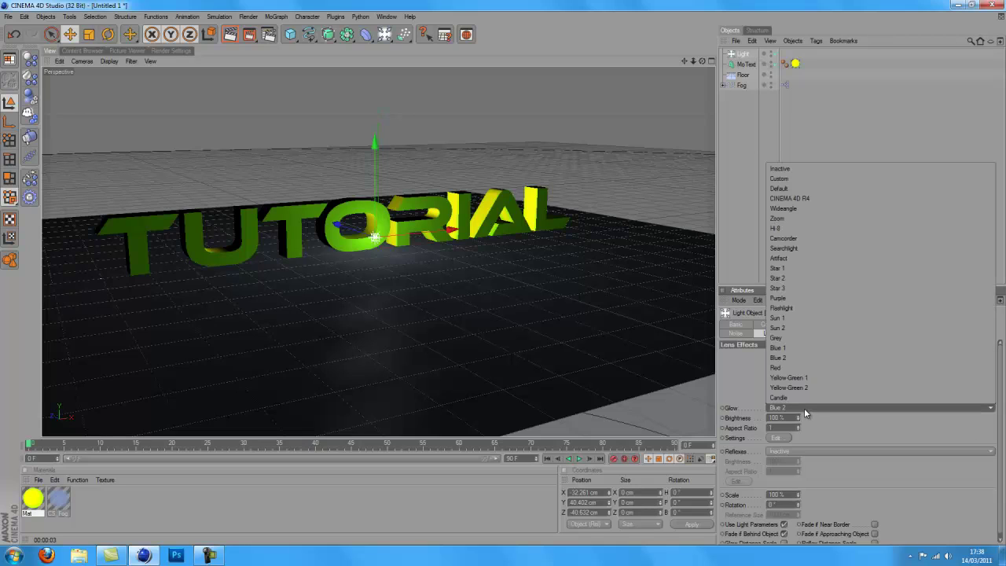
{"action": "left_click", "coordinate": [794, 299]}
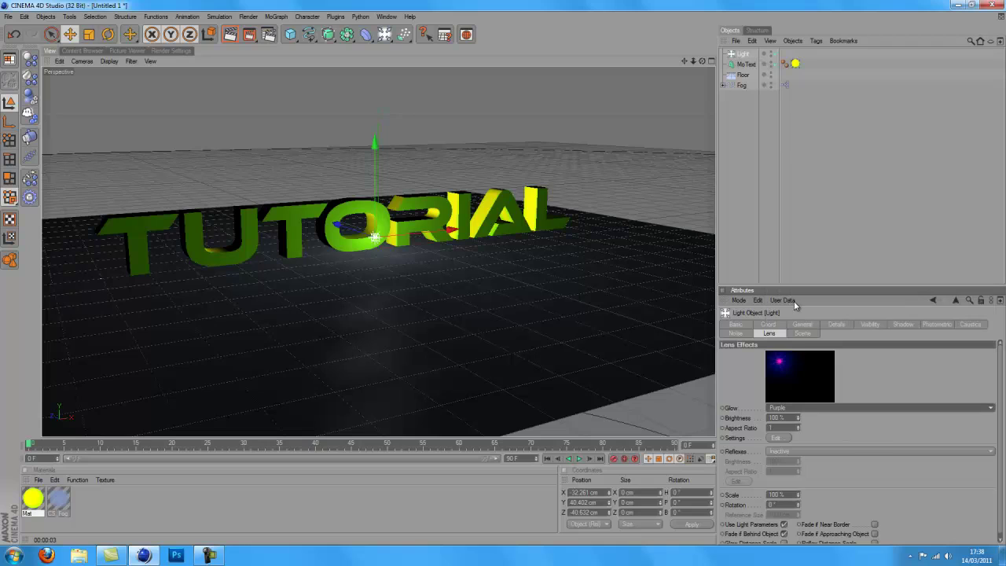
{"action": "left_click", "coordinate": [811, 408]}
{"action": "left_click", "coordinate": [791, 309]}
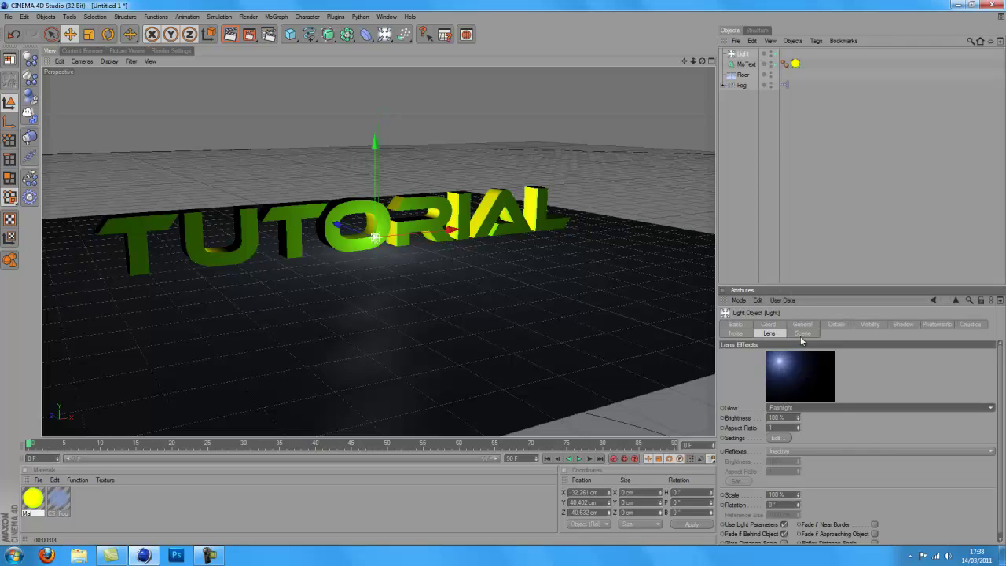
- Try Wideangle, Star 3 and Yellow-Green 1, settling on the Yellow-Green 2 glow
{"action": "left_click", "coordinate": [842, 410]}
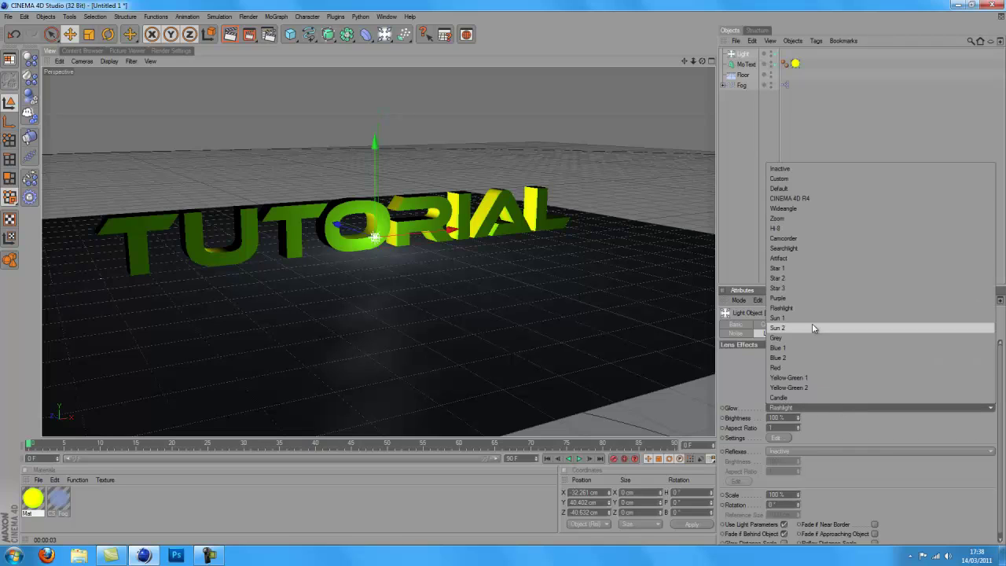
{"action": "left_click", "coordinate": [798, 208]}
{"action": "left_click", "coordinate": [833, 406]}
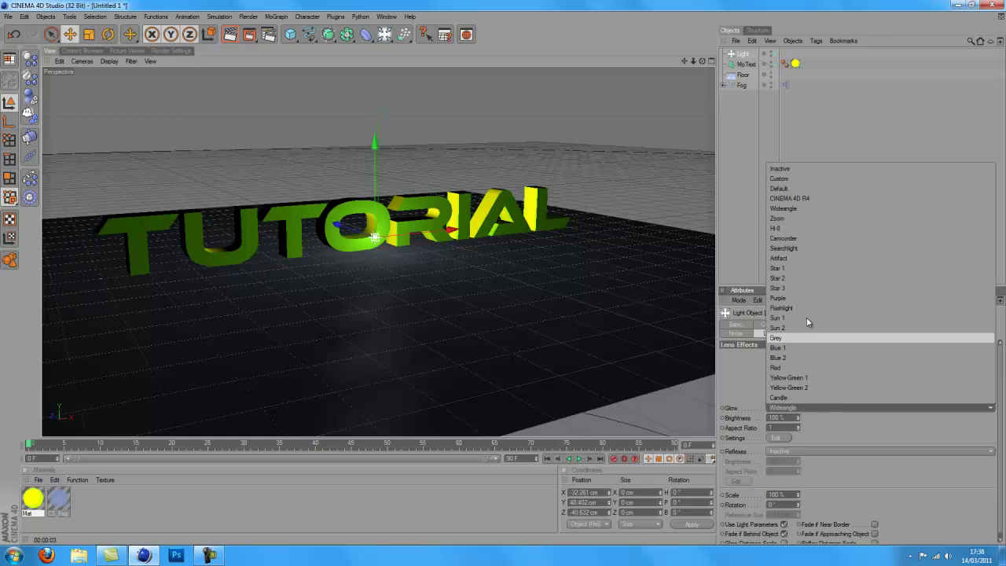
{"action": "left_click", "coordinate": [800, 287]}
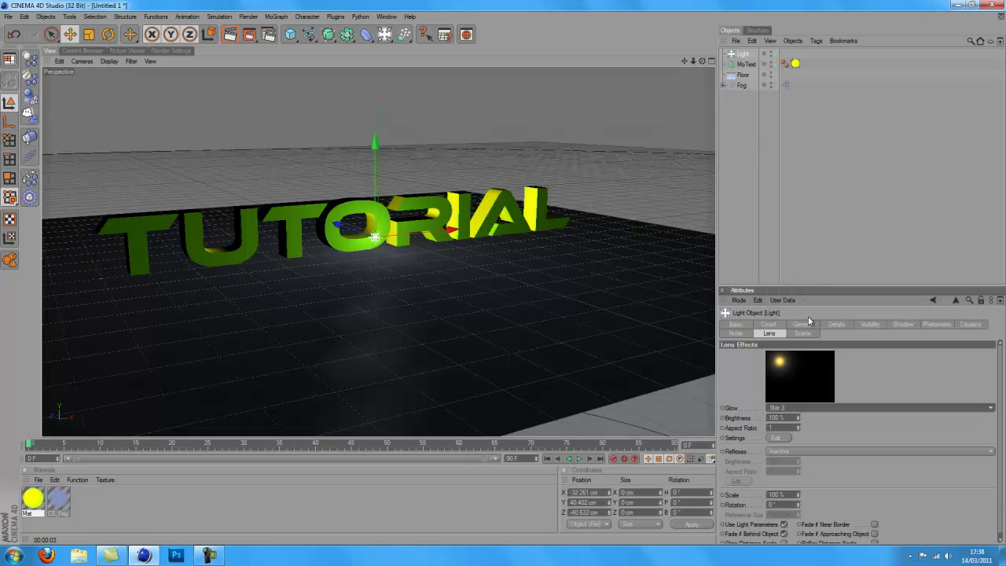
{"action": "left_click", "coordinate": [822, 408]}
{"action": "left_click", "coordinate": [804, 383]}
{"action": "left_click", "coordinate": [814, 408]}
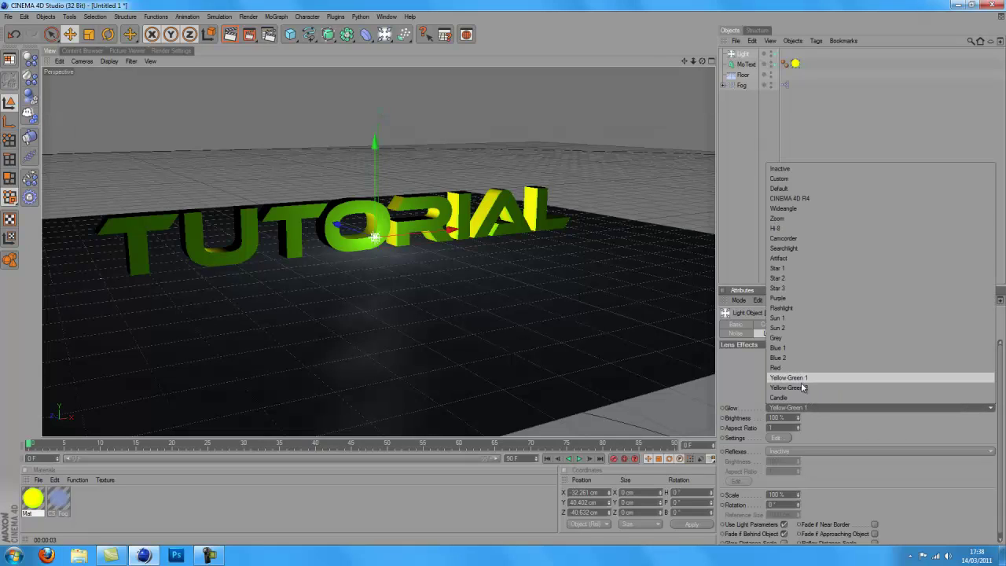
{"action": "left_click", "coordinate": [818, 393]}
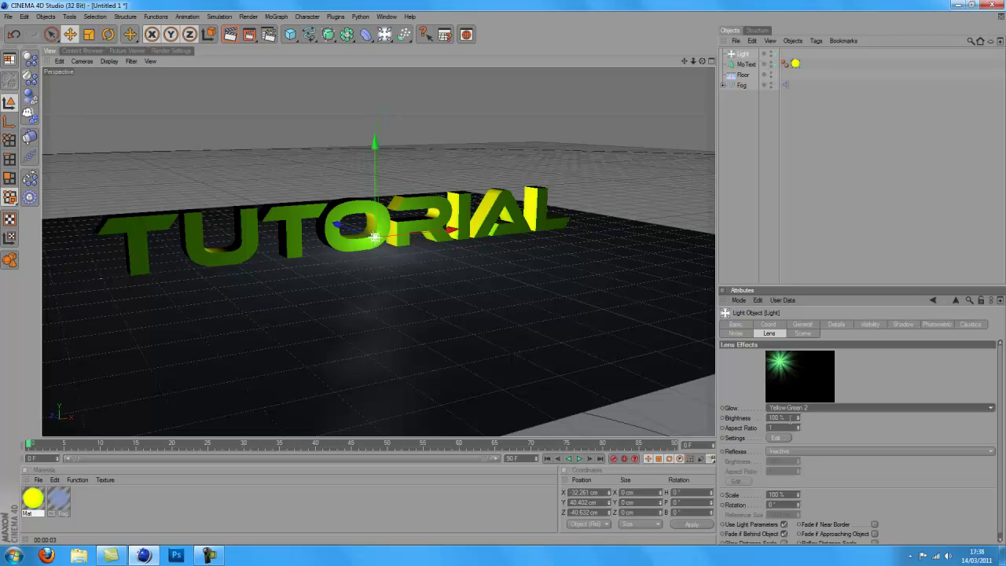
- Reset the light's glow brightness to 0%, then raise it to 500%
{"action": "left_click", "coordinate": [786, 418]}
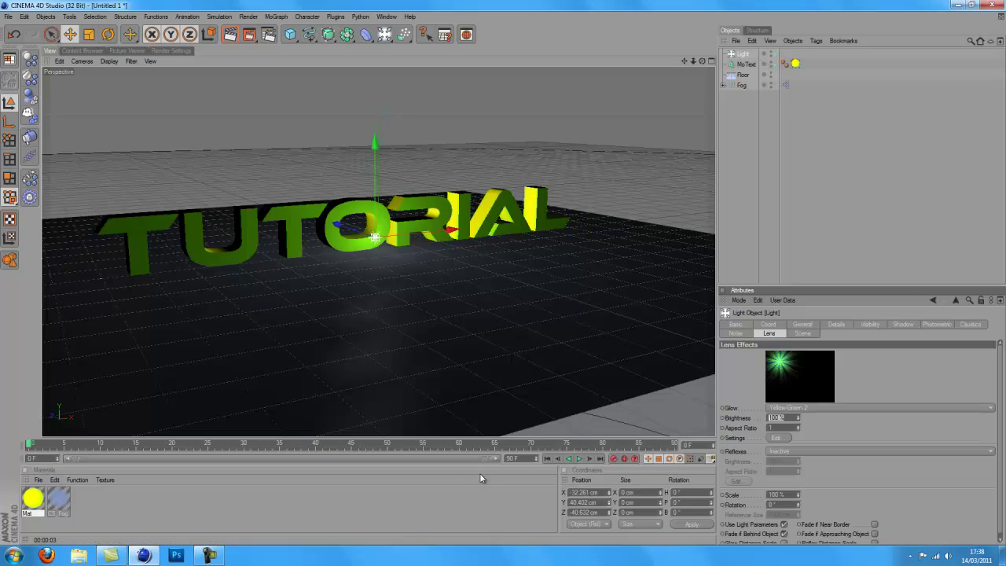
{"action": "left_click", "coordinate": [425, 501]}
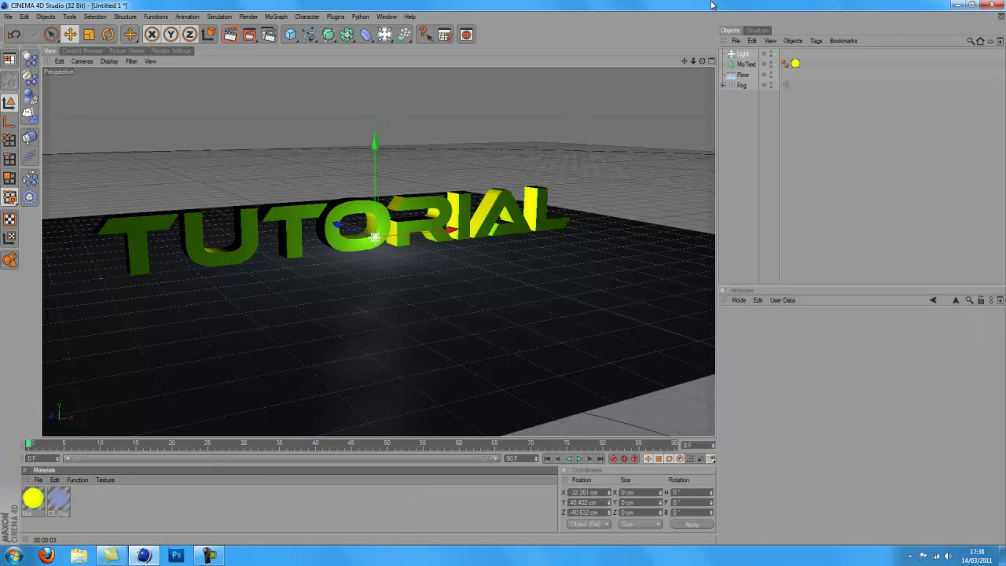
{"action": "left_click", "coordinate": [742, 54]}
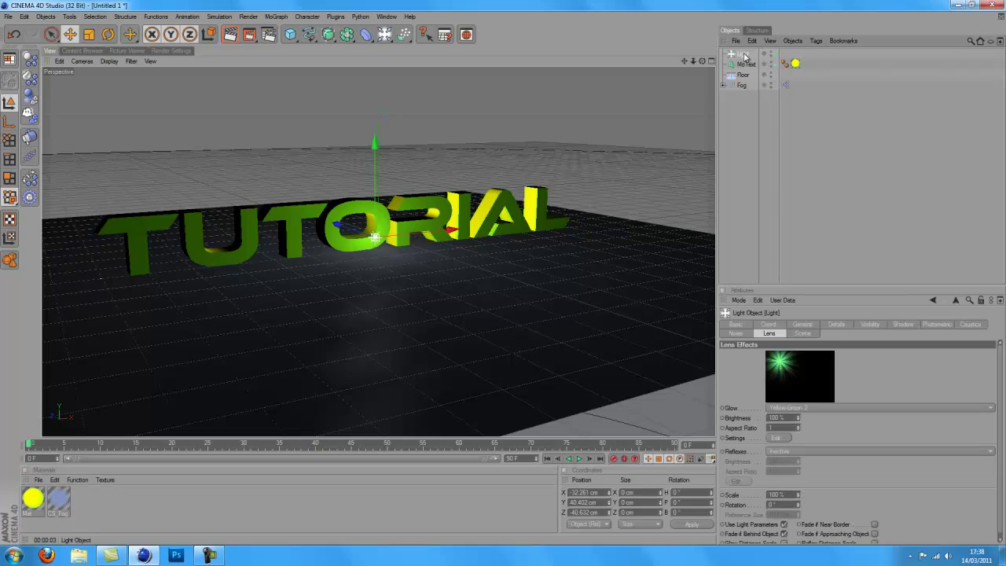
{"action": "left_click", "coordinate": [789, 420]}
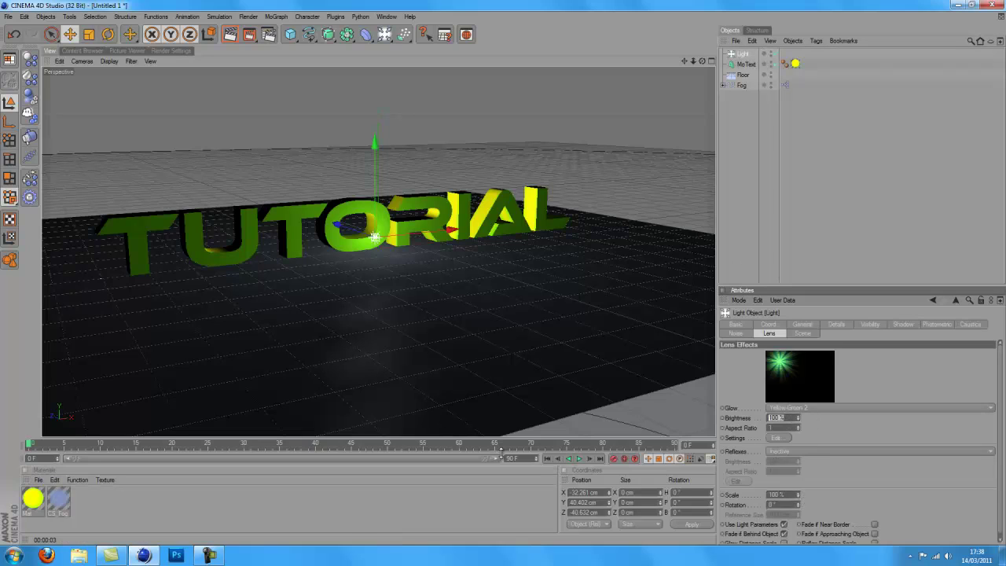
{"action": "key", "text": "Return"}
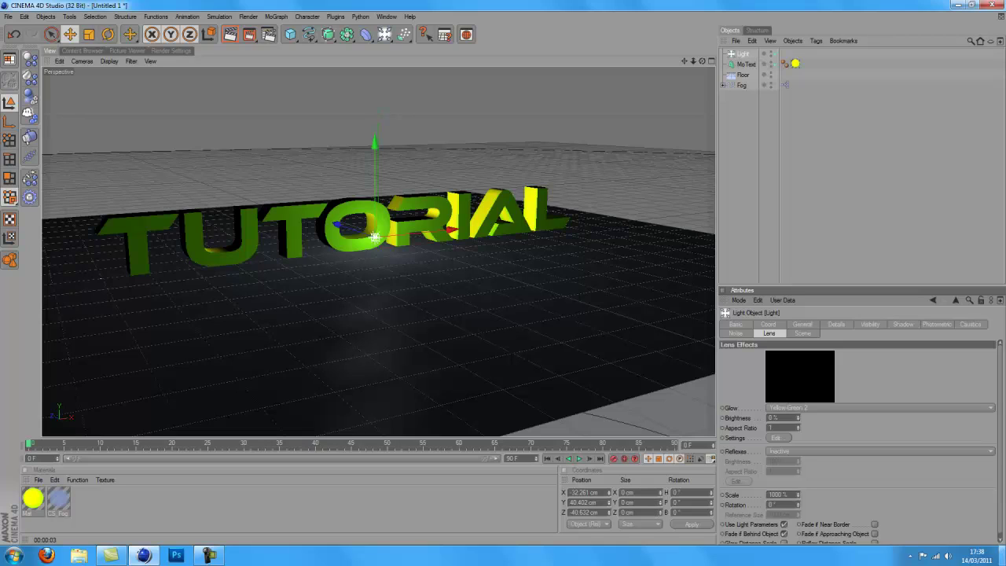
{"action": "mouse_move", "coordinate": [798, 418]}
{"action": "left_mouse_down"}
{"action": "mouse_move", "coordinate": [799, 407]}
{"action": "mouse_move", "coordinate": [801, 434]}
{"action": "mouse_move", "coordinate": [800, 425]}
{"action": "left_mouse_up"}
- Set the light's glow Brightness to 0% and add a keyframe for it
{"action": "type", "text": "500"}
{"action": "key", "text": "Return"}
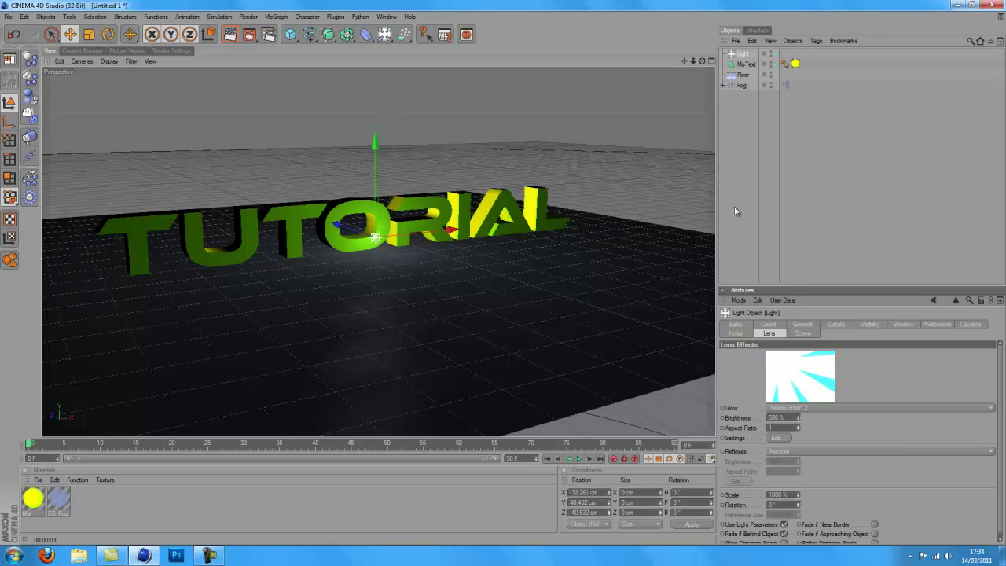
{"action": "left_click_drag", "start_coordinate": [798, 416], "coordinate": [794, 344]}
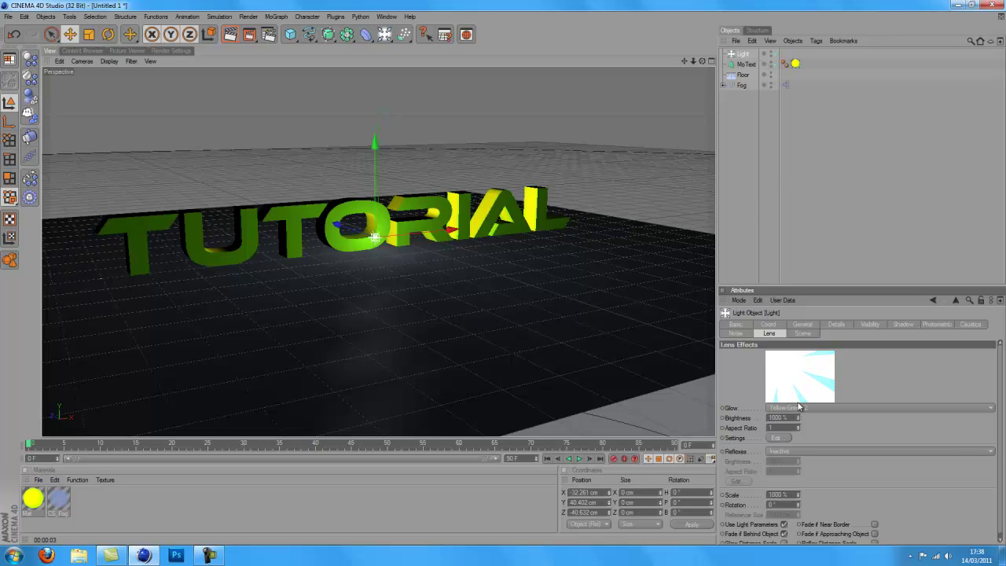
{"action": "left_click_drag", "start_coordinate": [798, 418], "coordinate": [794, 465]}
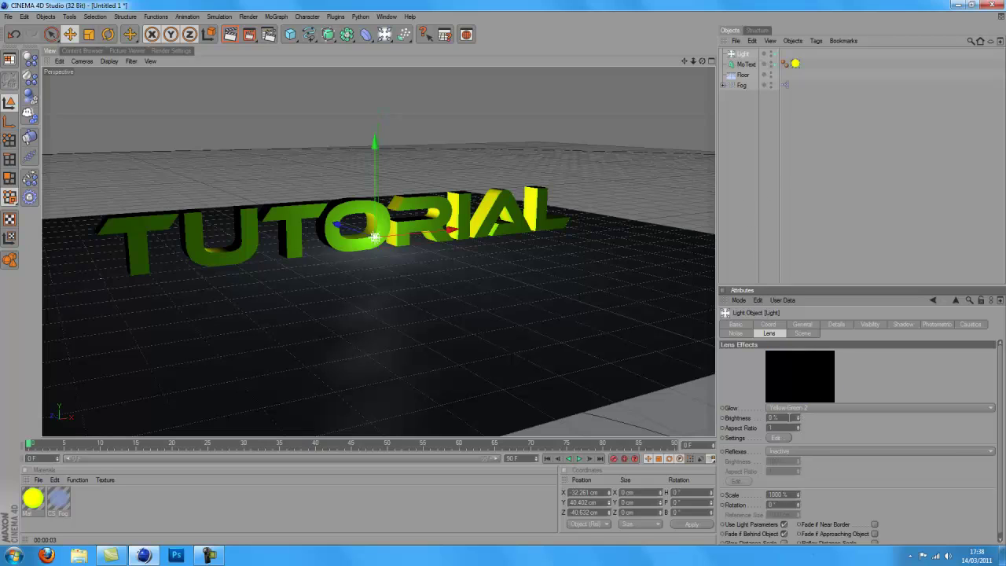
{"action": "left_click", "coordinate": [723, 418], "text": "ctrl"}
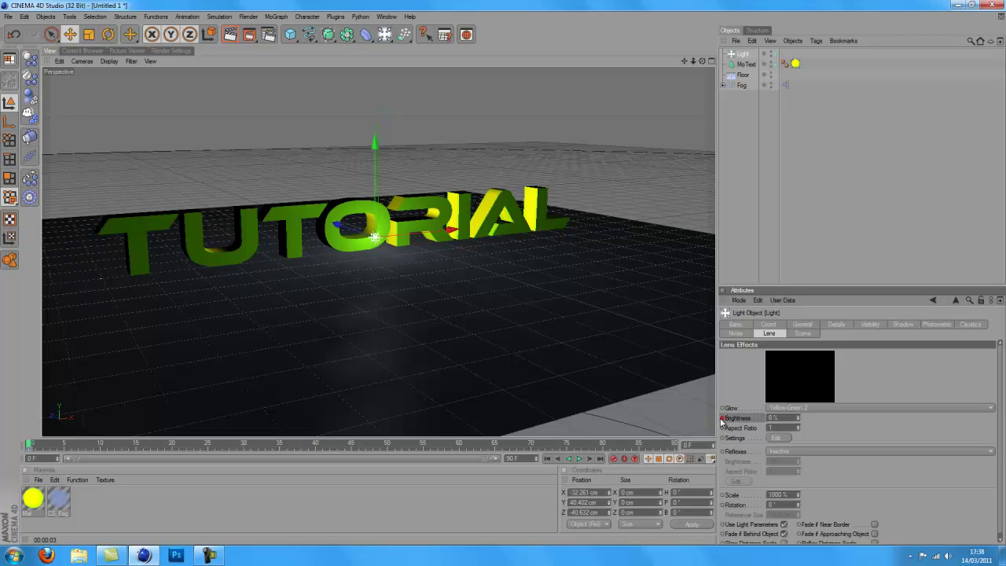
- Keyframe the 0% glow brightness at frame 75
{"action": "left_click_drag", "start_coordinate": [32, 444], "coordinate": [606, 447]}
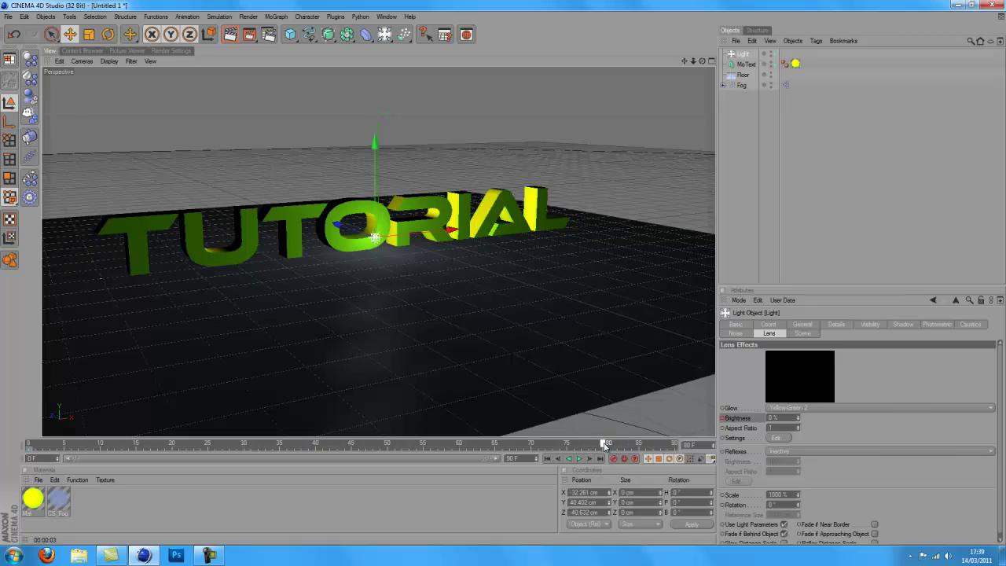
{"action": "left_click", "coordinate": [559, 459]}
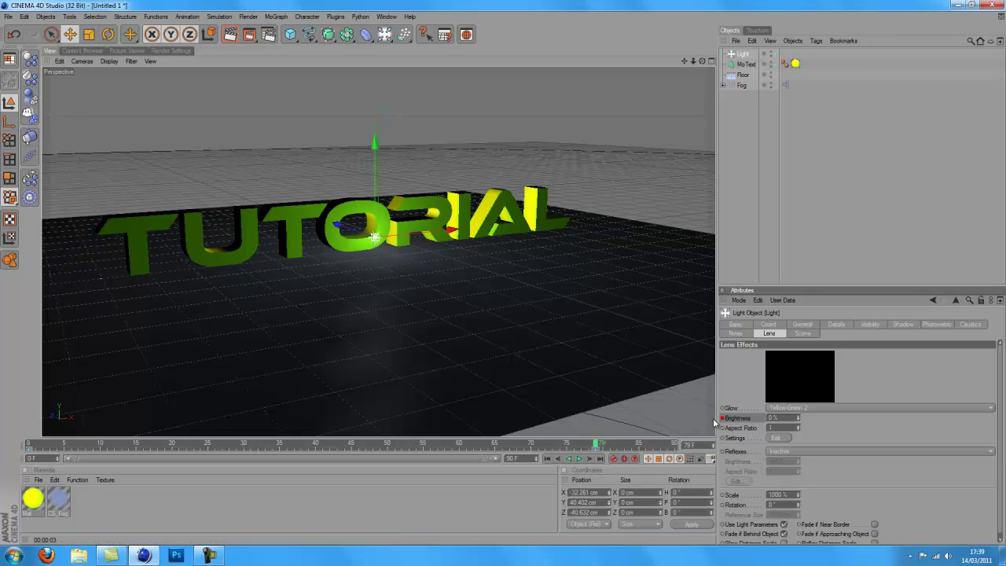
{"action": "left_click", "coordinate": [16, 34]}
{"action": "left_click_drag", "start_coordinate": [598, 445], "coordinate": [568, 445]}
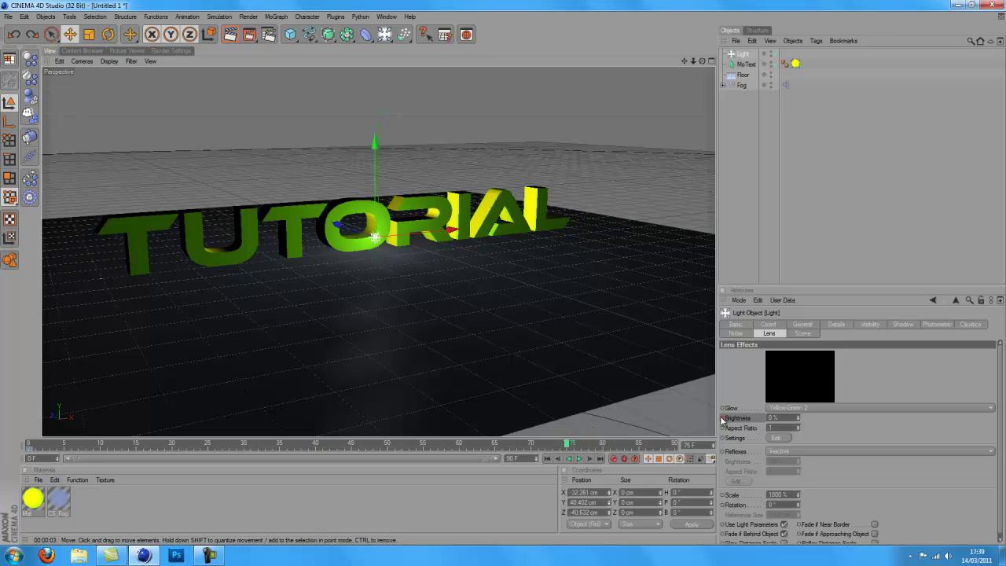
{"action": "left_click", "coordinate": [723, 419]}
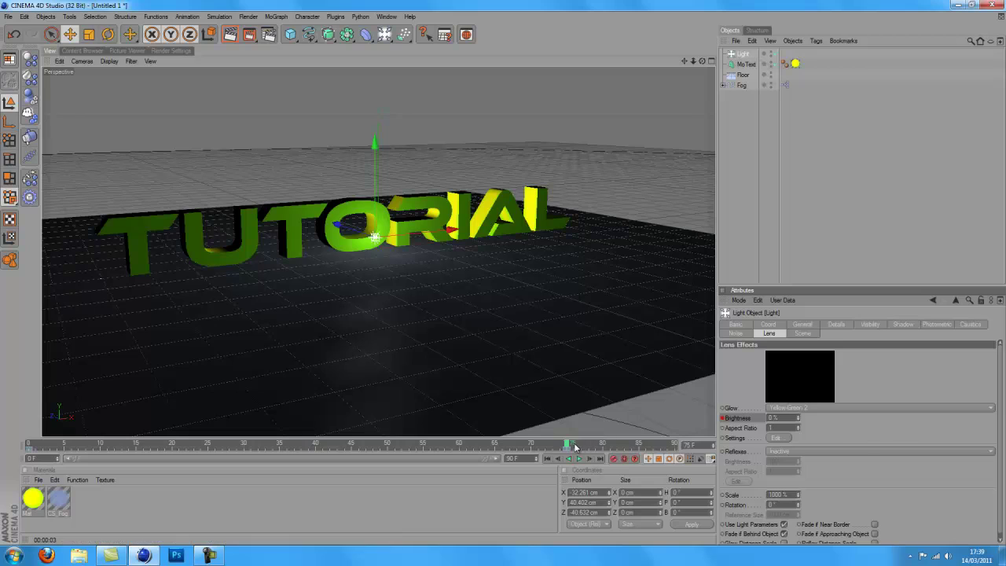
- Keyframe the glow brightness at 1000% on frame 90, then return to frame 0
{"action": "left_click_drag", "start_coordinate": [575, 446], "coordinate": [669, 446]}
{"action": "left_click", "coordinate": [783, 418]}
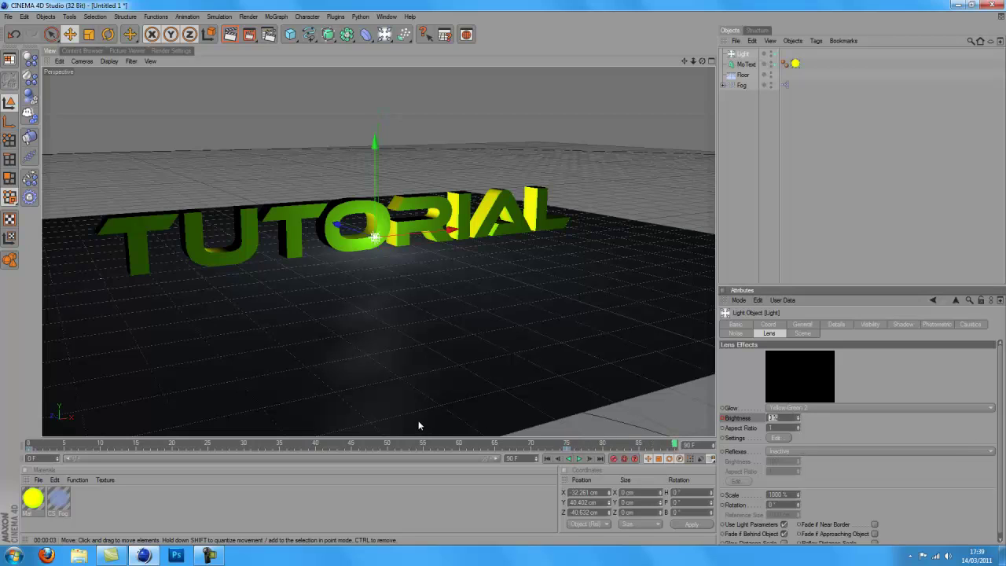
{"action": "type", "text": "1000"}
{"action": "key", "text": "Return"}
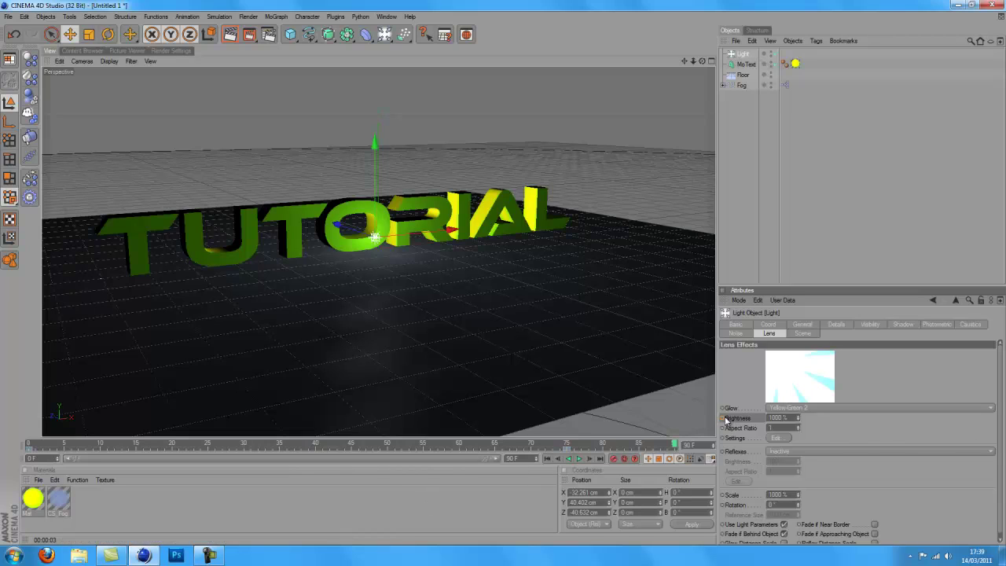
{"action": "left_click", "coordinate": [548, 460]}
{"action": "left_click", "coordinate": [580, 460]}
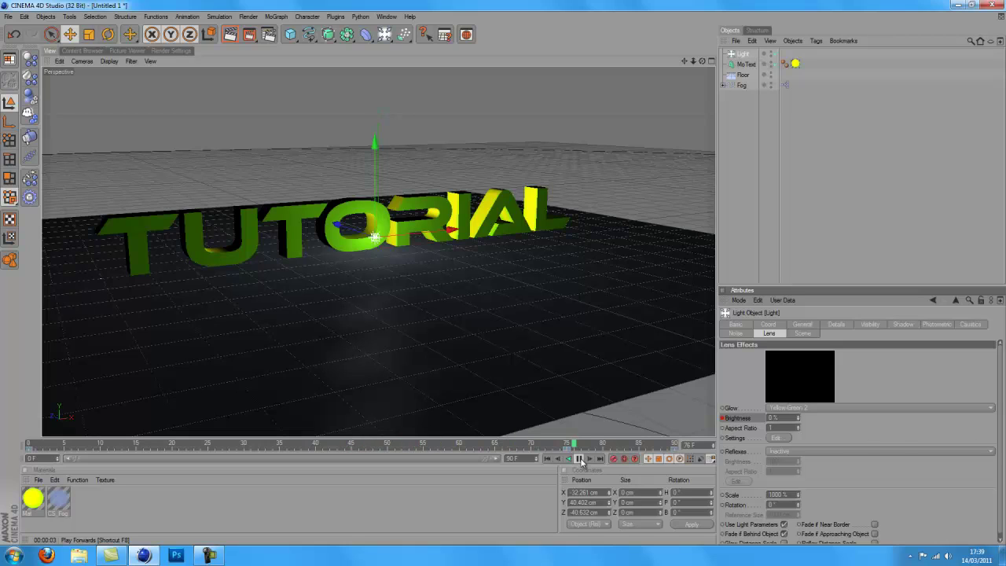
{"action": "left_click", "coordinate": [580, 461]}
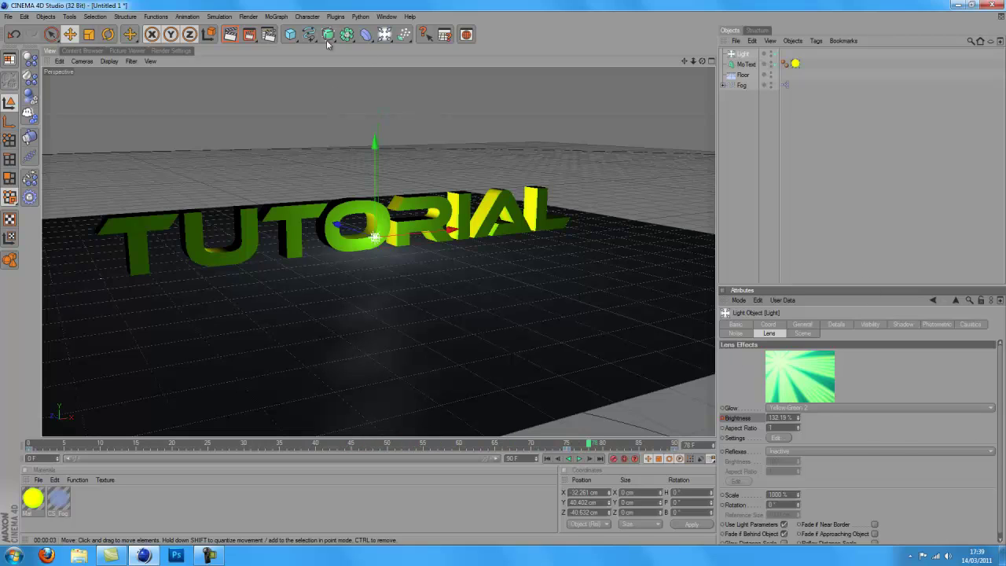
{"action": "key", "text": "ctrl+r"}
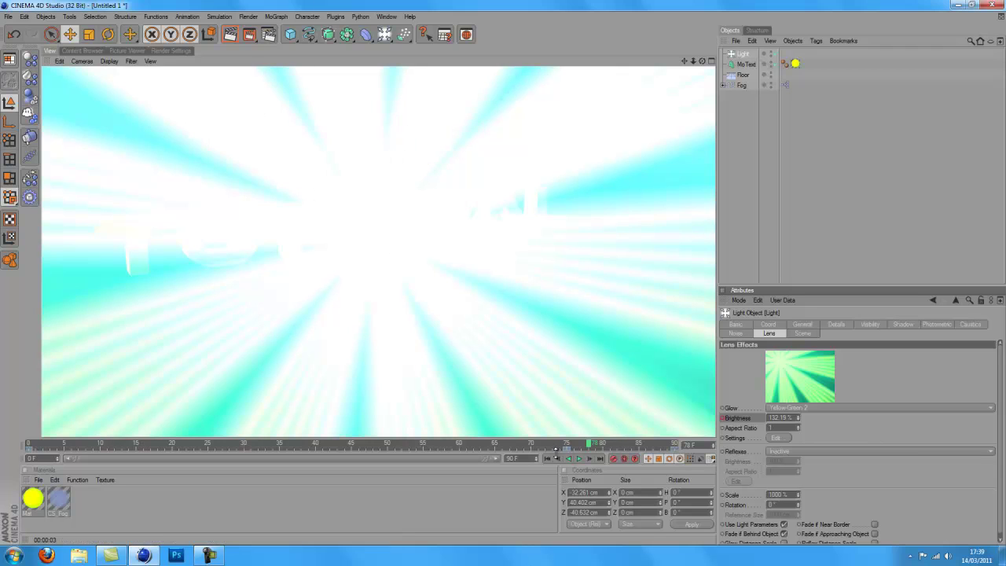
{"action": "left_click", "coordinate": [547, 459]}
{"action": "left_click", "coordinate": [741, 185]}
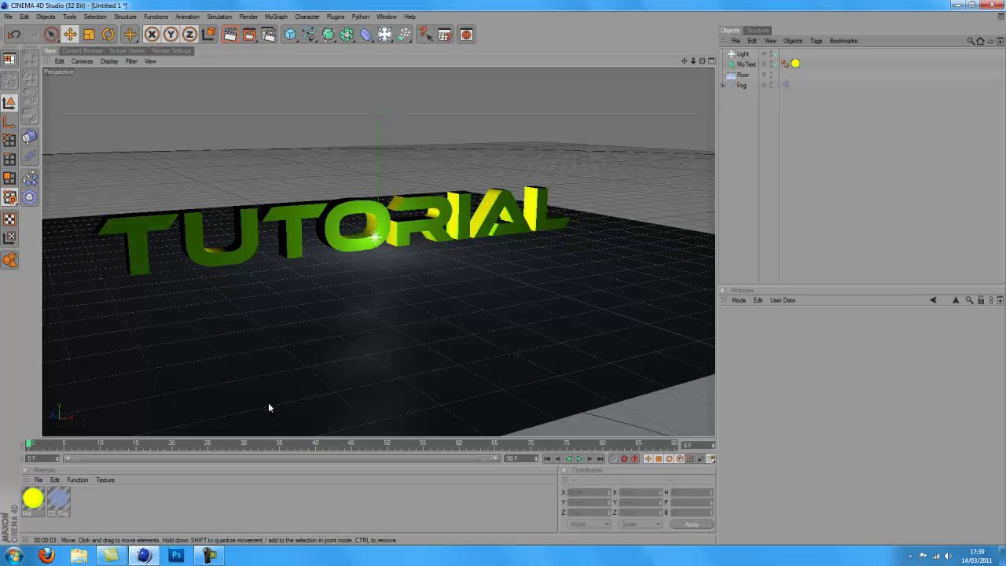
{"action": "left_click_drag", "start_coordinate": [744, 142], "coordinate": [736, 51]}
- Deselect all objects and drag CS_Daylight.c4d from the Content Browser's CSTools_r12 folder into the Objects manager
{"action": "left_click", "coordinate": [749, 132]}
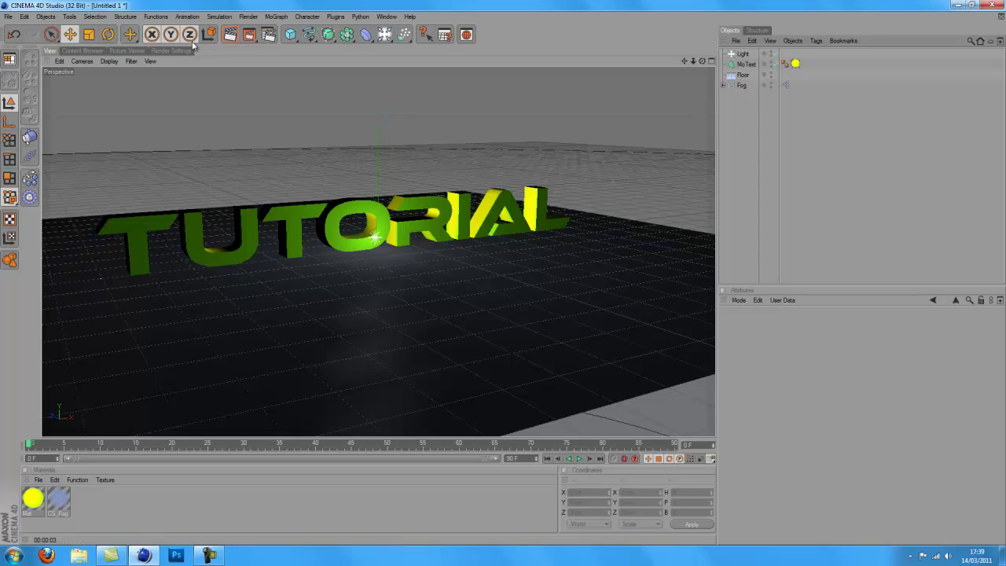
{"action": "left_click", "coordinate": [79, 51]}
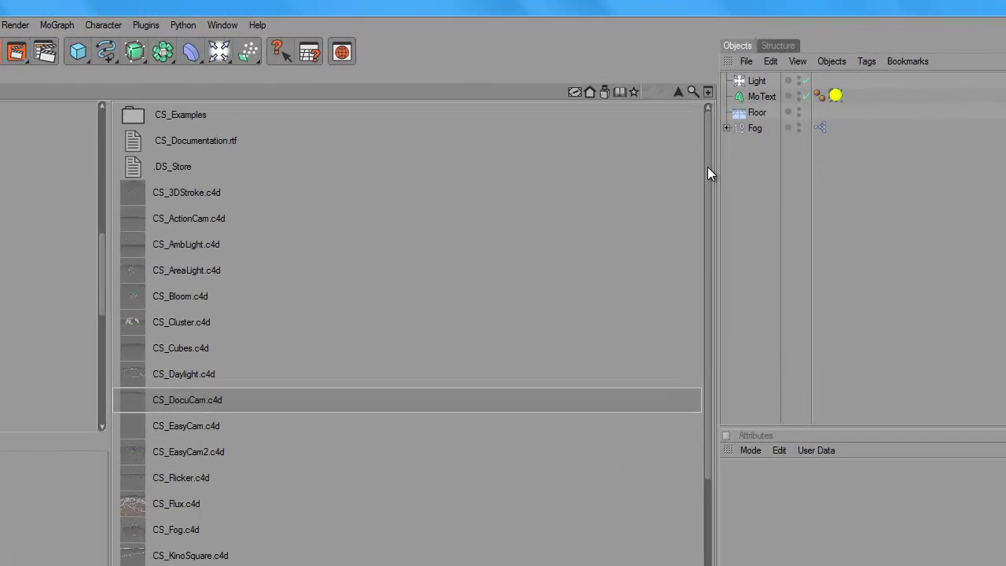
{"action": "left_click_drag", "start_coordinate": [707, 167], "coordinate": [344, 149]}
{"action": "left_click_drag", "start_coordinate": [103, 268], "coordinate": [86, 389]}
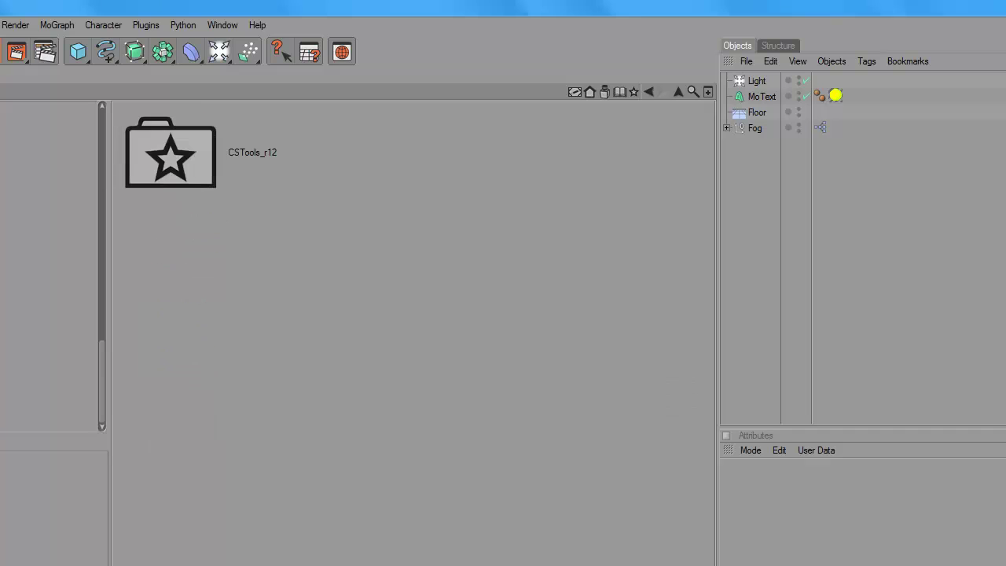
{"action": "double_click", "coordinate": [240, 162]}
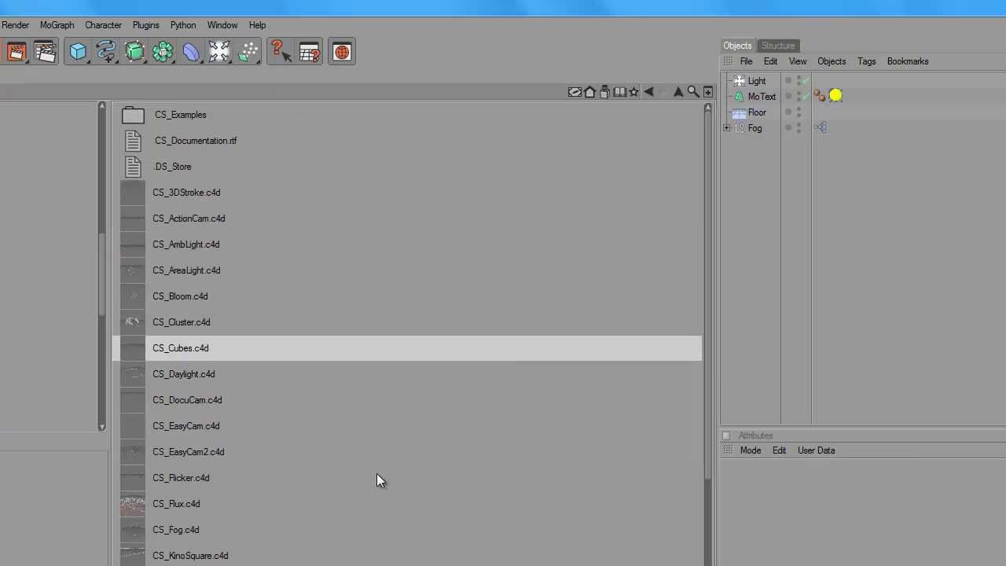
{"action": "left_click_drag", "start_coordinate": [235, 380], "coordinate": [757, 142]}
- Back in the 3D viewport, test-render the scene with the new daylight, then clear the render
{"action": "left_click", "coordinate": [757, 129]}
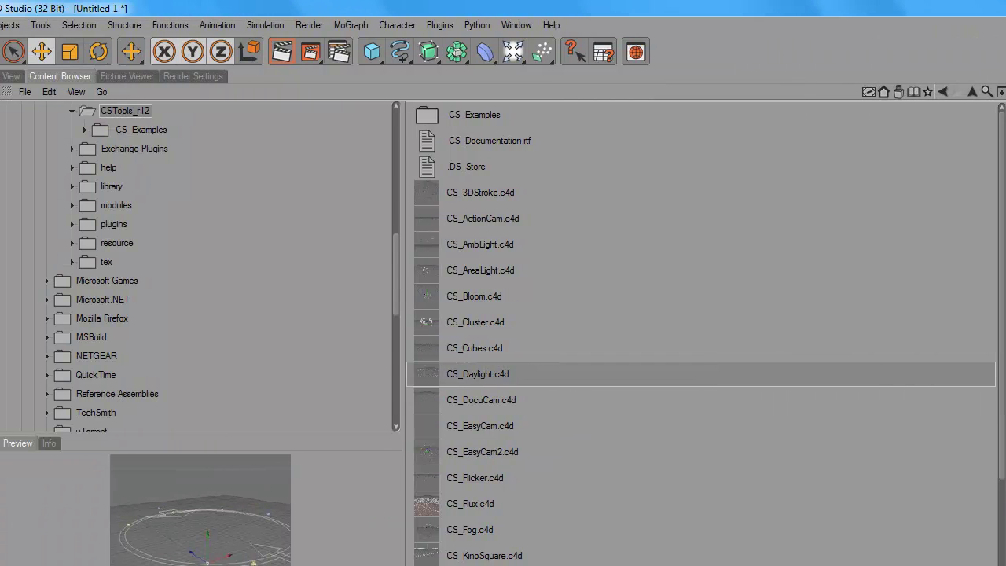
{"action": "left_click", "coordinate": [75, 77]}
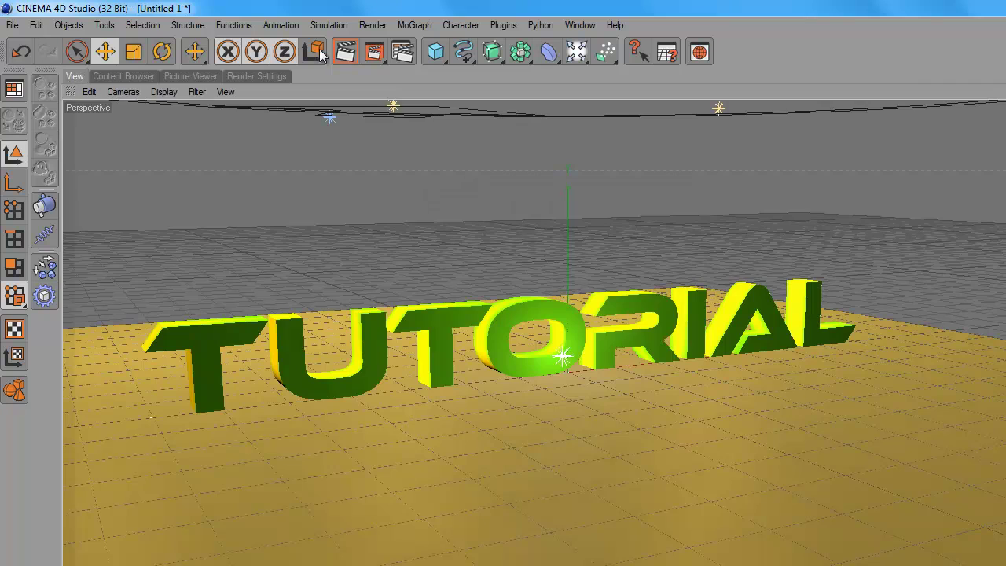
{"action": "left_click", "coordinate": [345, 52]}
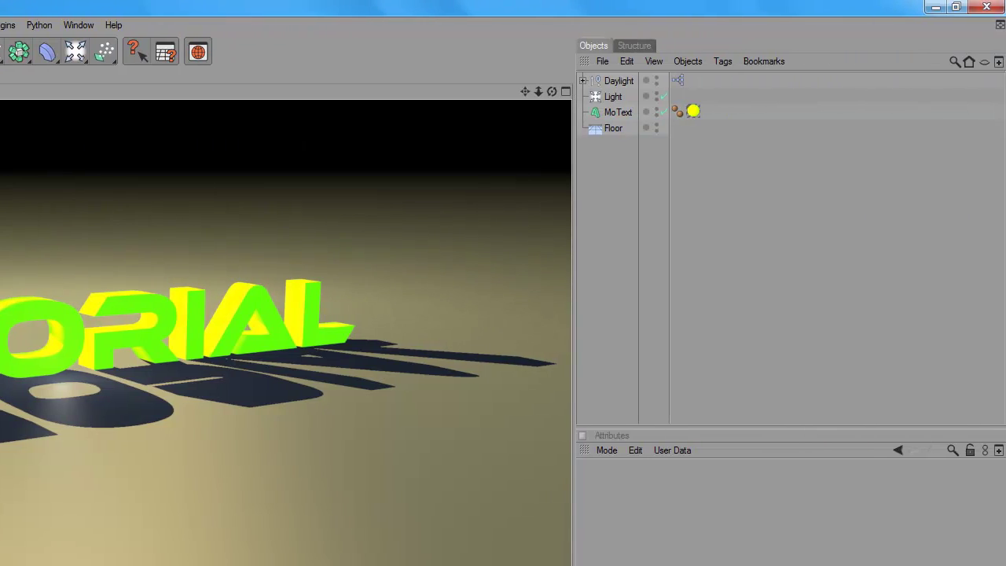
{"action": "left_click", "coordinate": [635, 288]}
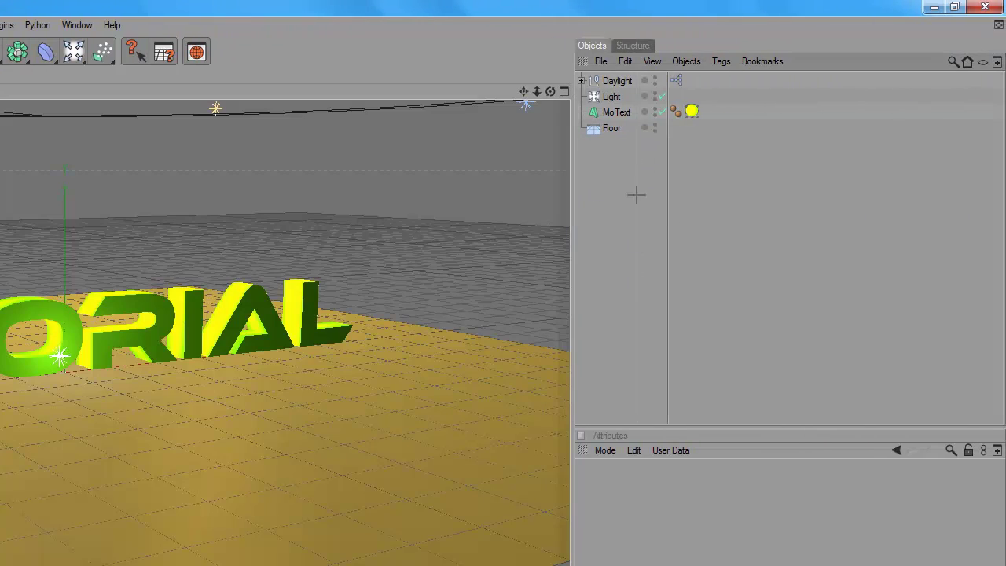
- Select and then deselect all the scene objects
{"action": "left_click_drag", "start_coordinate": [694, 251], "coordinate": [576, 72]}
{"action": "left_click", "coordinate": [790, 241]}
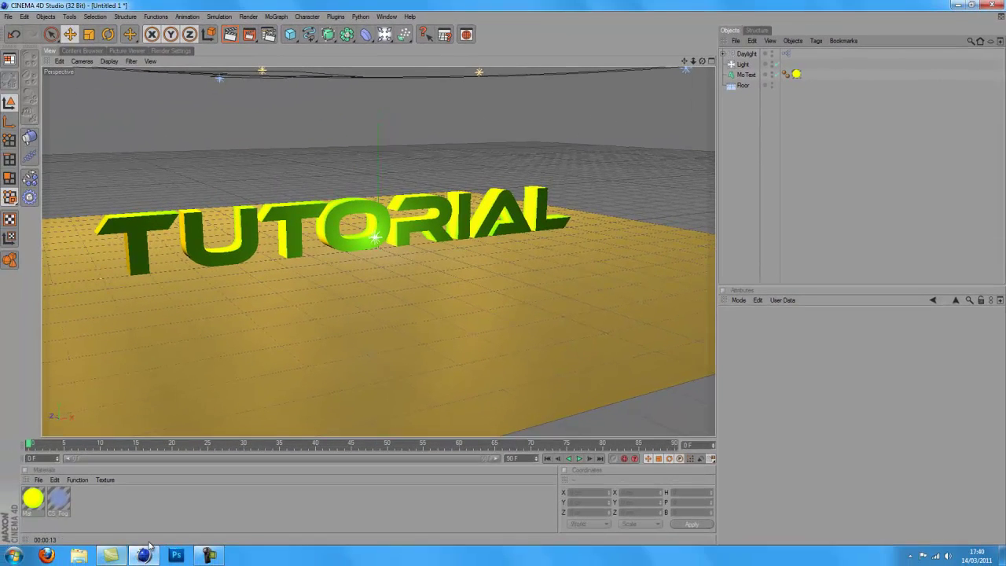
{"action": "left_click", "coordinate": [218, 558]}
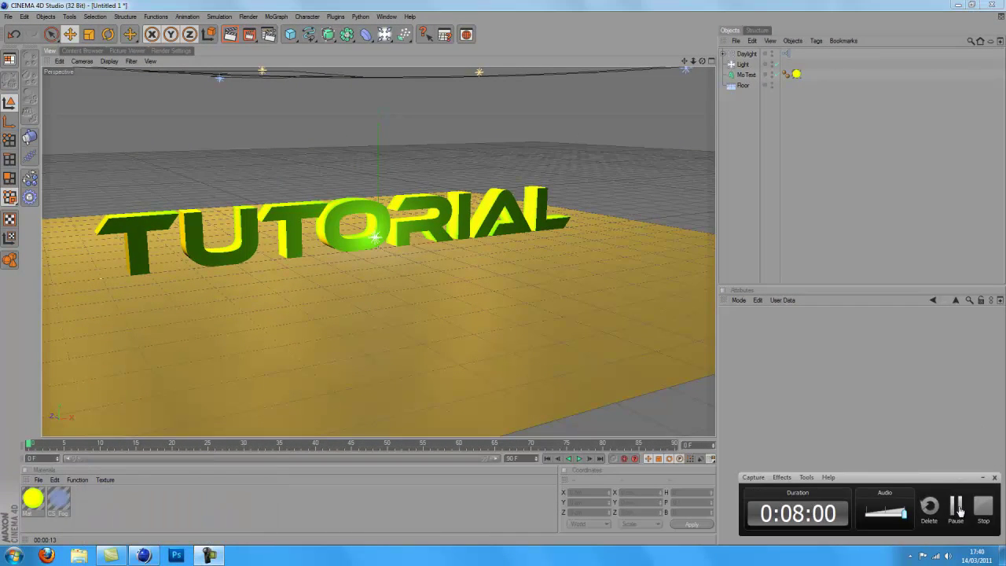